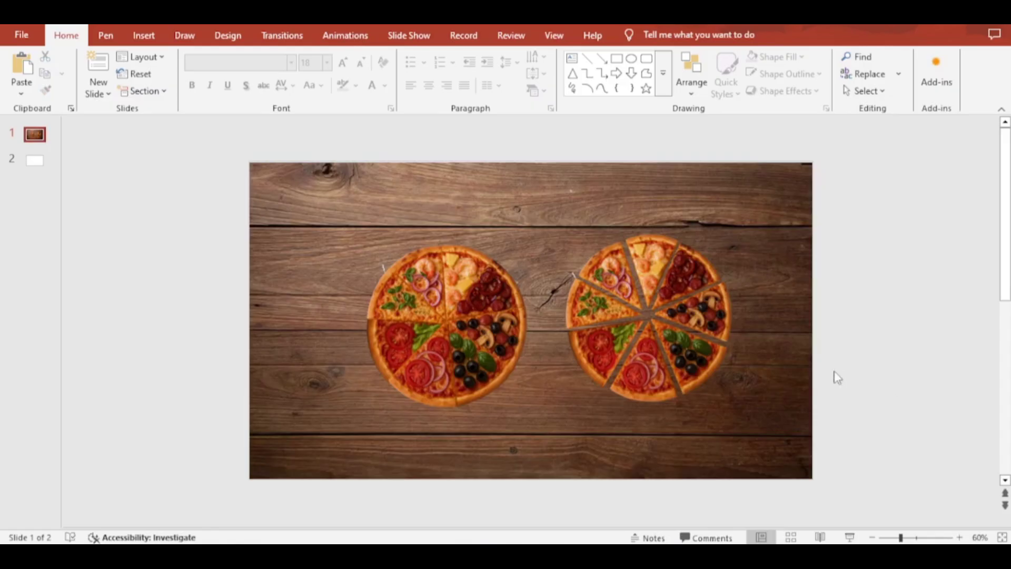
Copy slide 1's wood-plank picture onto blank slide 2
left_click(794, 368)
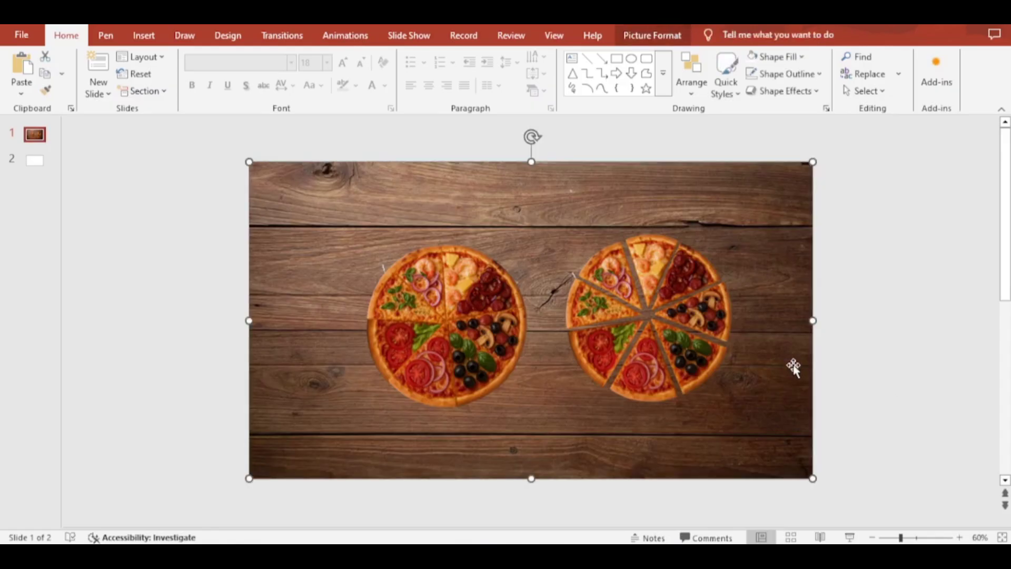
key("Page_Down")
key("ctrl+v")
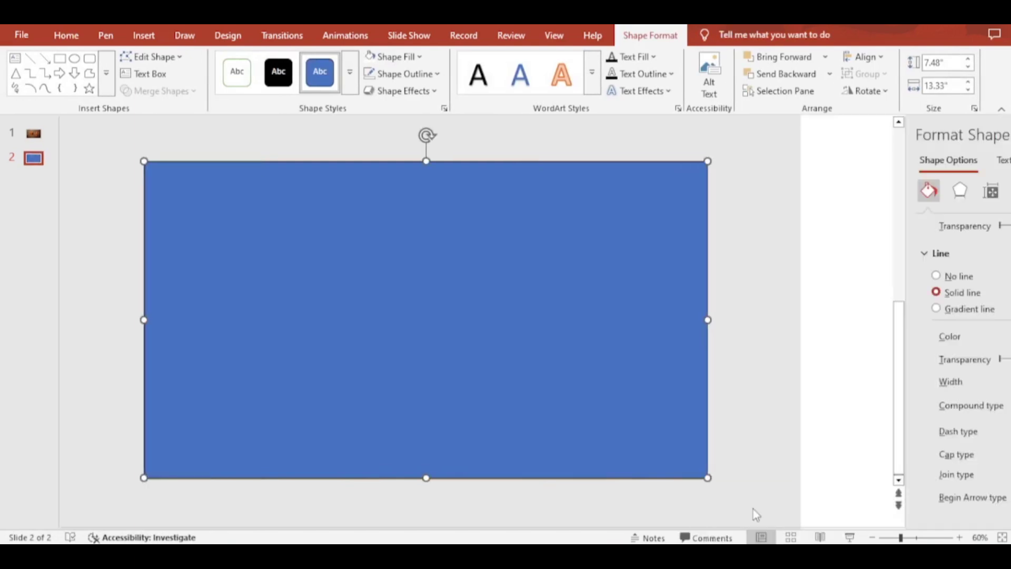
Give the full-slide rectangle a gradient fill with no outline, darkening the wood toward the right
left_click(859, 279)
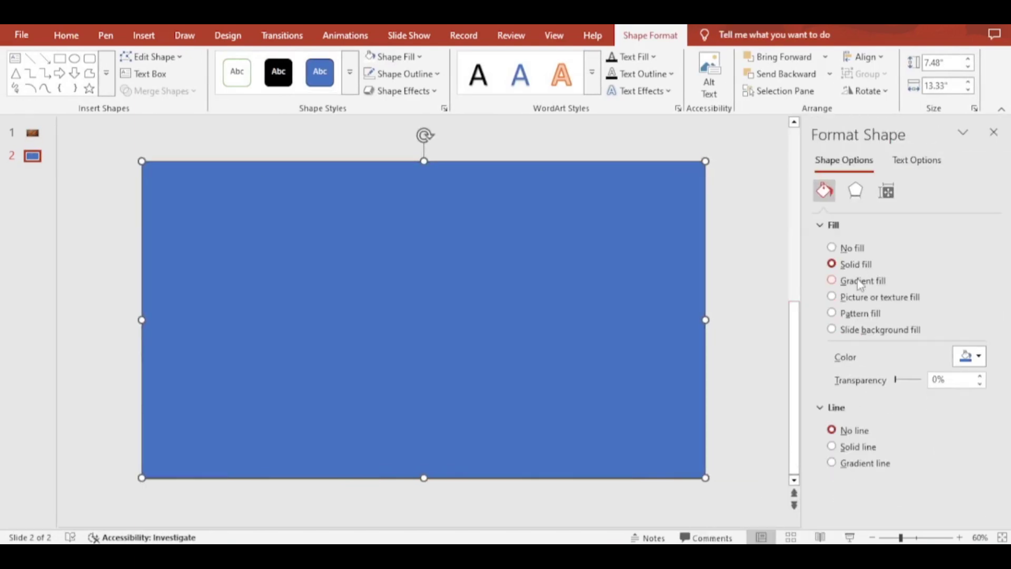
left_click(860, 283)
scroll(1003, 307, "down", 3)
left_click(994, 133)
left_click(910, 282)
Add a 'Pizza!' text box in Broadway at 115 pt with centred text
left_click(572, 59)
left_click_drag(359, 283, 723, 380)
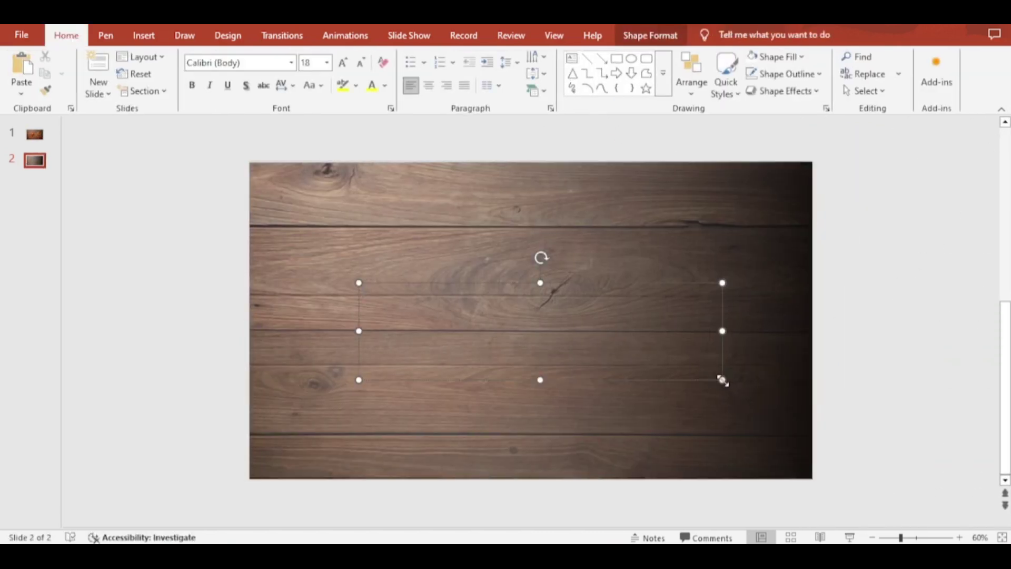
type("Pizza!")
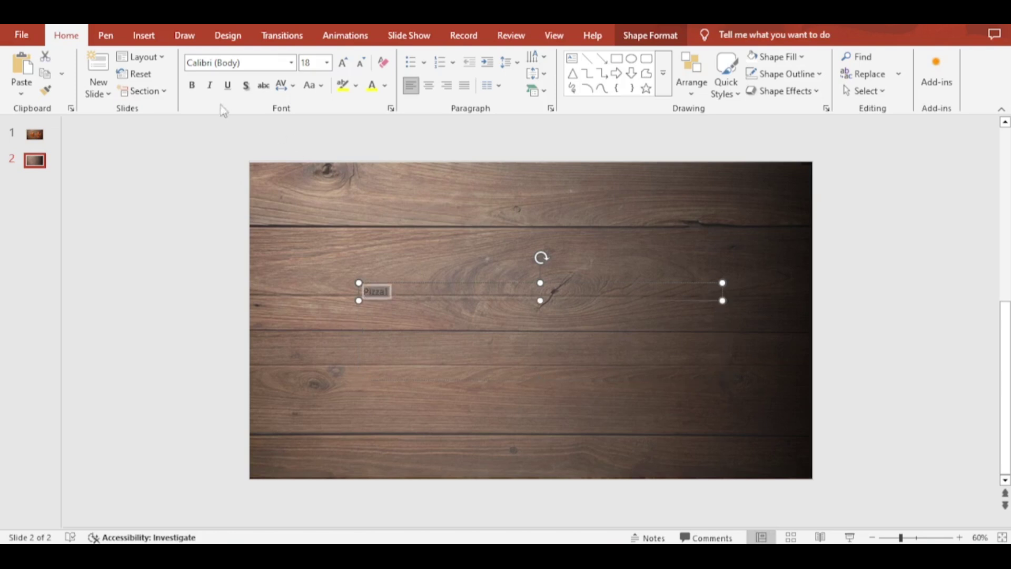
left_click(212, 63)
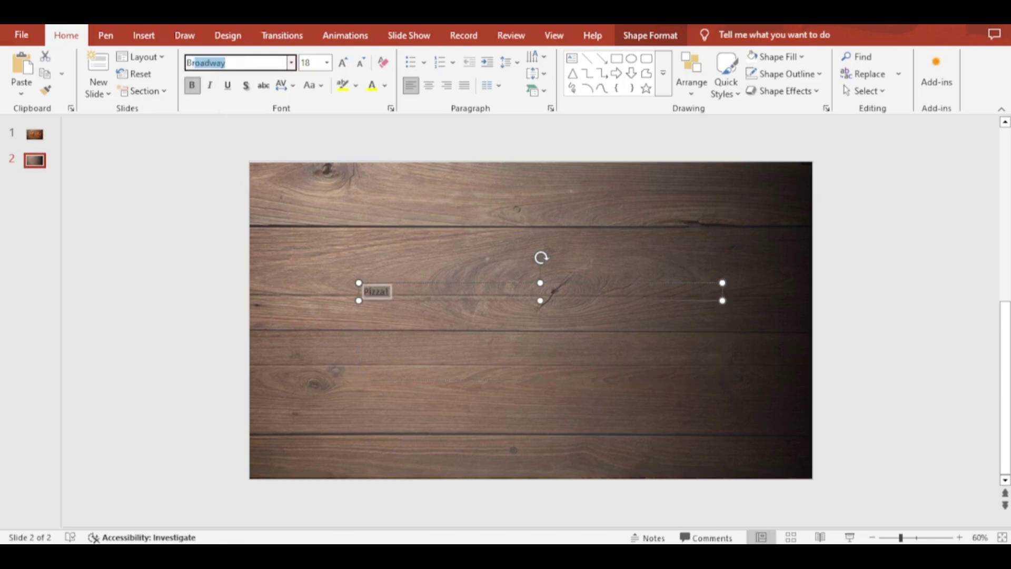
key("Return")
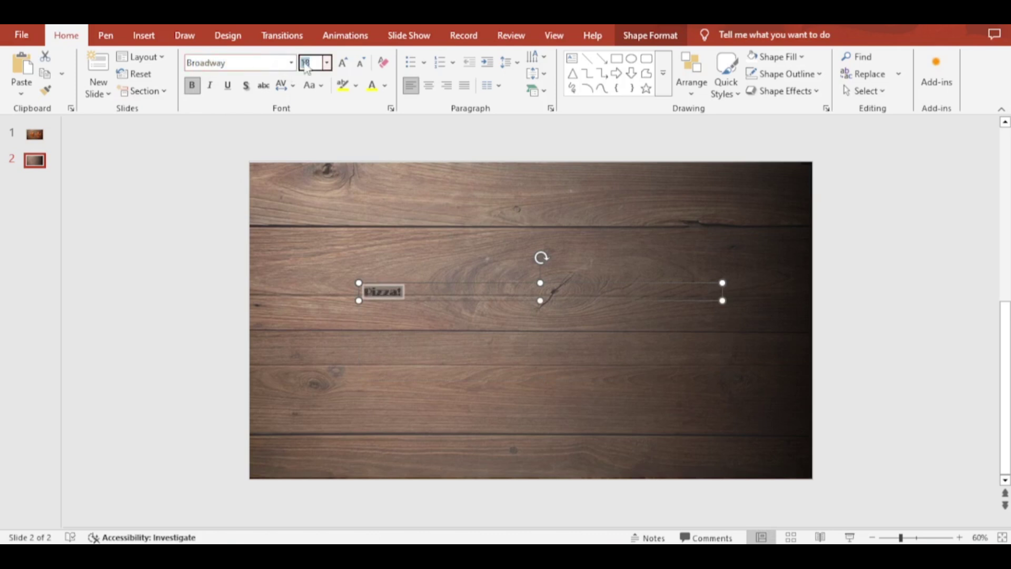
type("115")
key("Return")
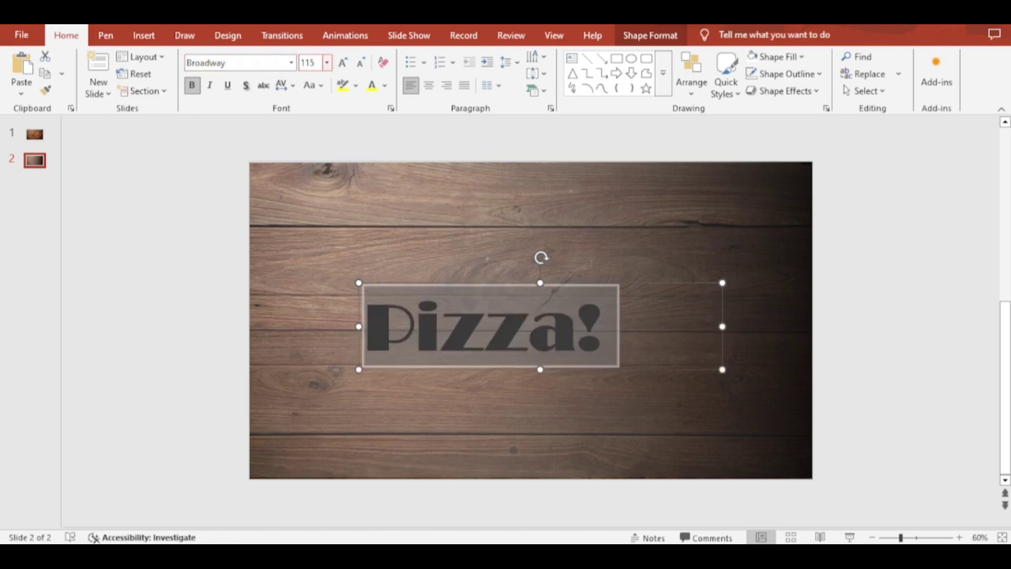
left_click(429, 91)
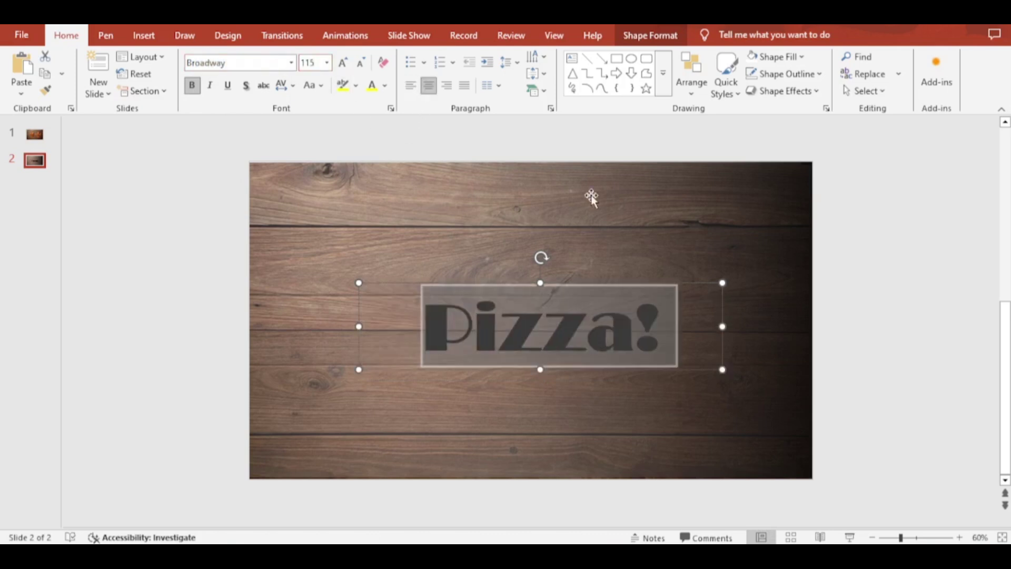
Align the title box to the slide's centre and middle, then return to slide 1
left_click(692, 79)
mouse_move(731, 286)
left_click(829, 306)
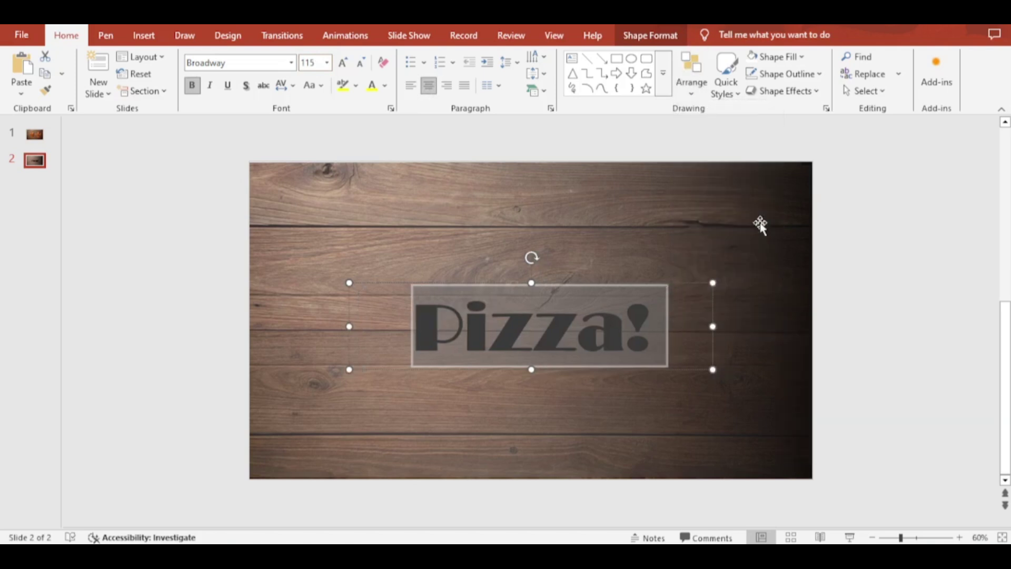
left_click(695, 81)
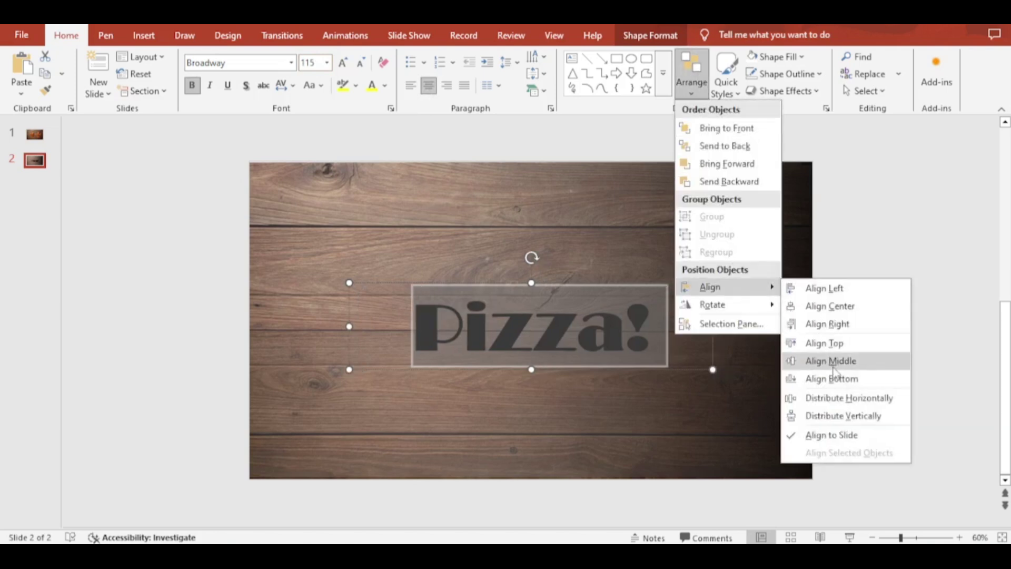
left_click(832, 359)
left_click(873, 303)
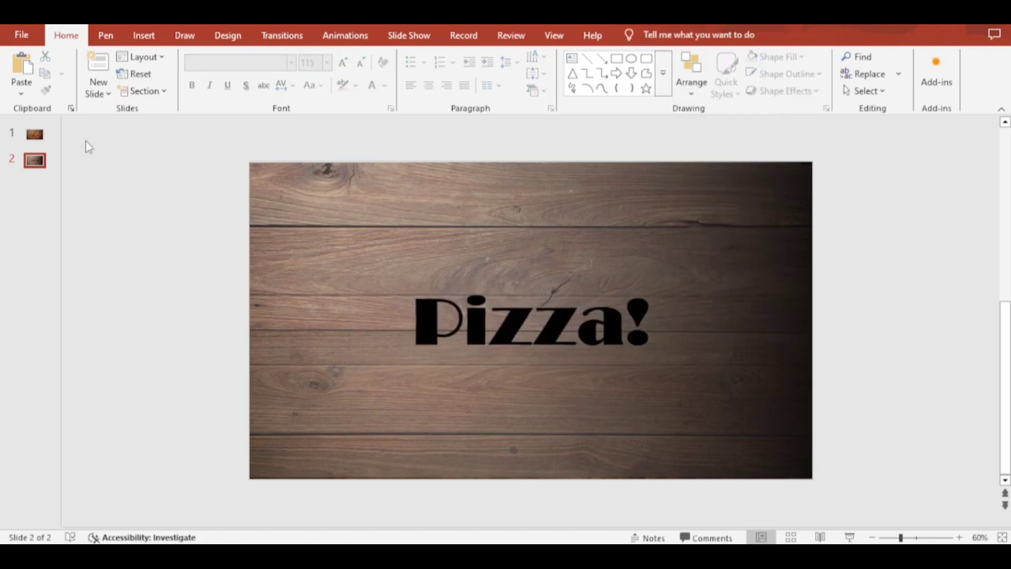
left_click(34, 136)
Paste slide 1's whole pizza onto slide 2 and enlarge it
left_click(463, 295)
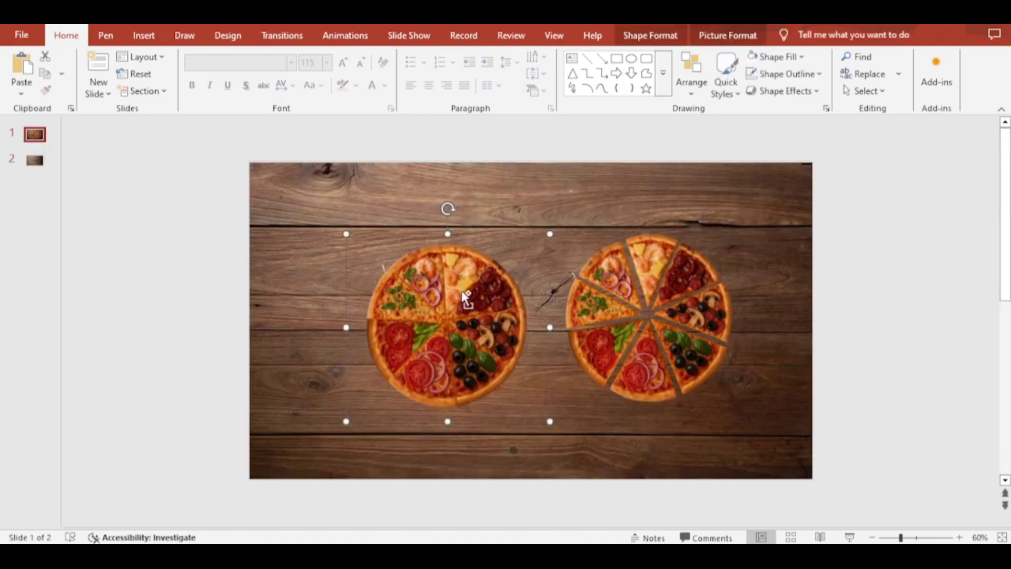
left_click(44, 167)
key("ctrl+v")
left_click_drag(549, 233, 636, 151)
left_click_drag(559, 274, 611, 300)
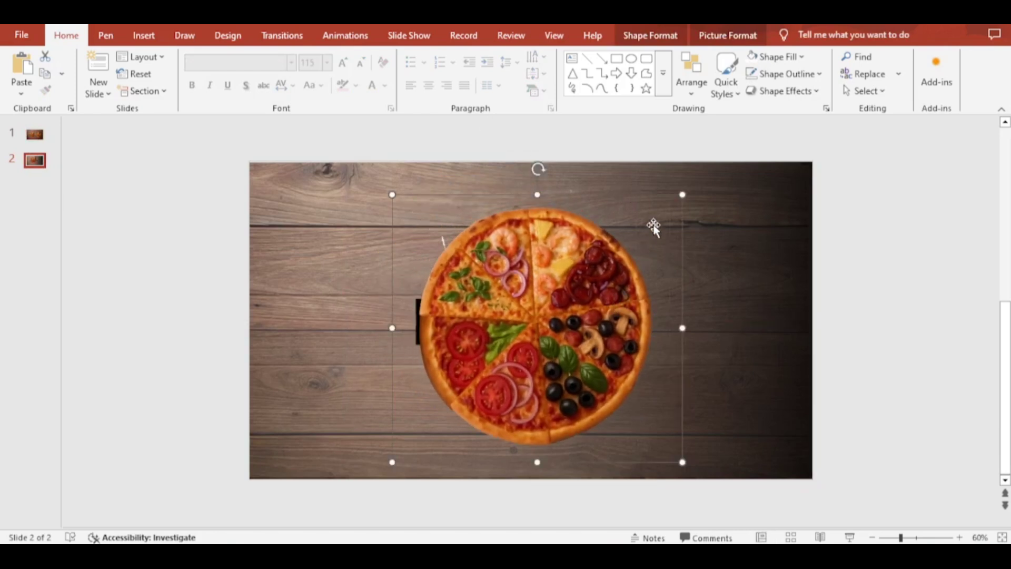
left_click_drag(681, 192, 700, 176)
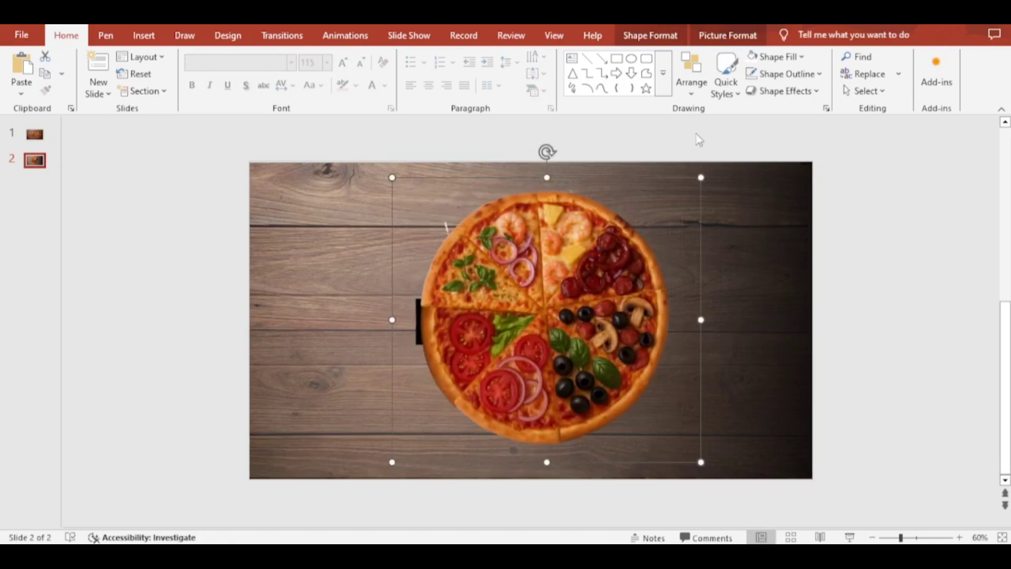
Centre the pizza horizontally and vertically on the slide, then duplicate slide 2 as slide 3
left_click(691, 82)
mouse_move(739, 293)
left_click(813, 307)
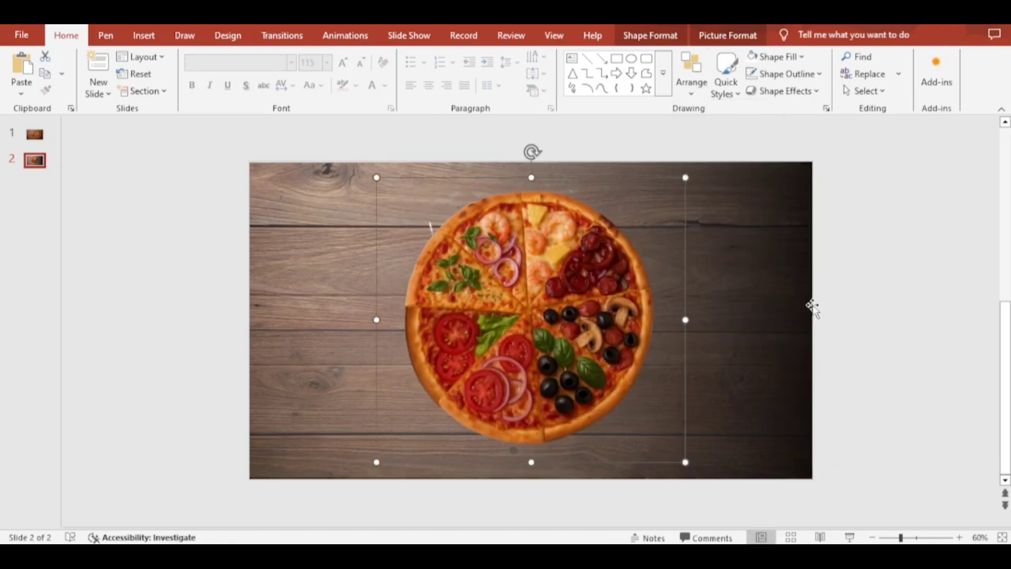
left_click(692, 81)
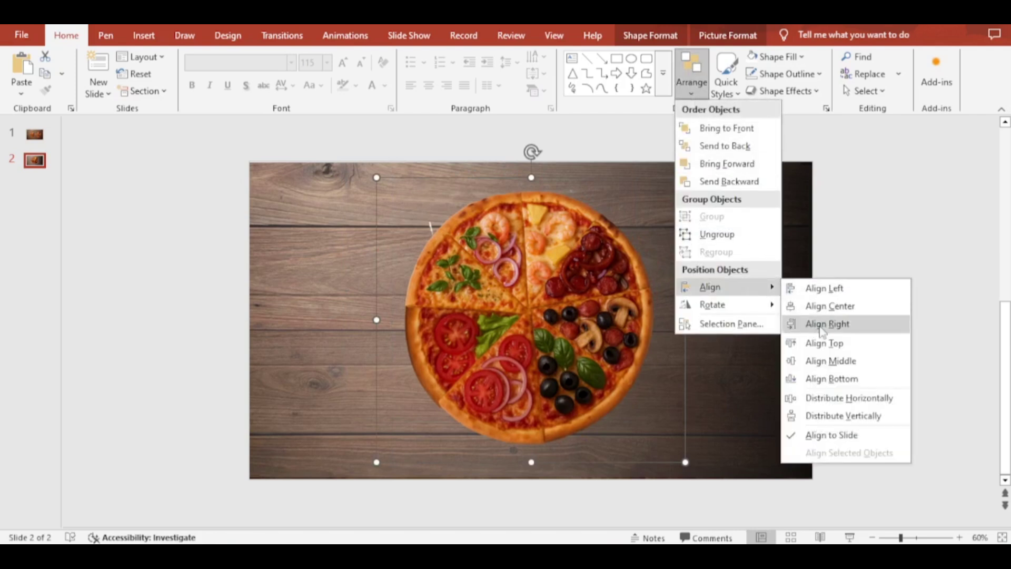
left_click(831, 362)
left_click(907, 281)
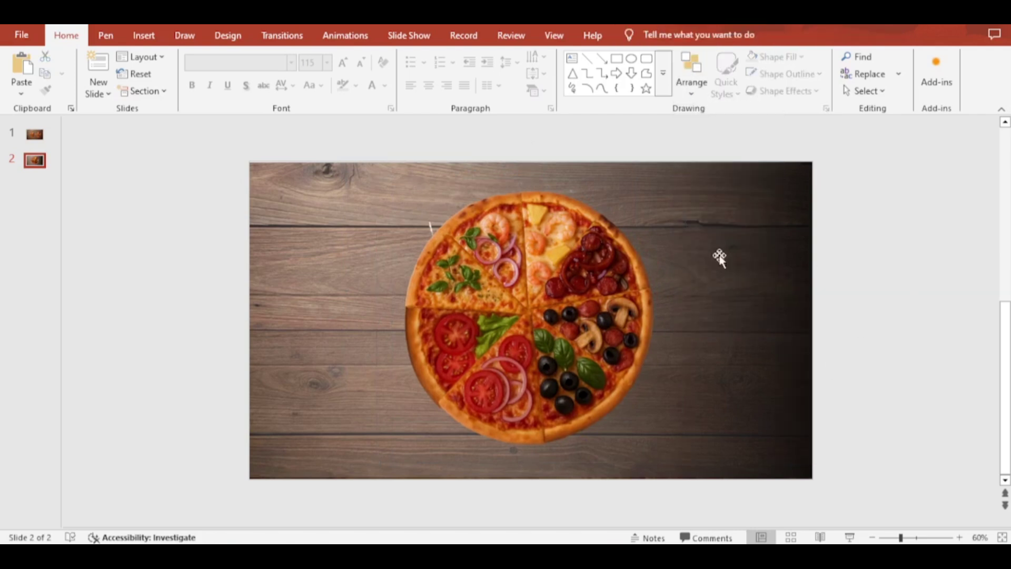
key("ctrl+d")
On slide 2, zoom out and drag the pizza's slices off-canvas around the title
left_click(41, 164)
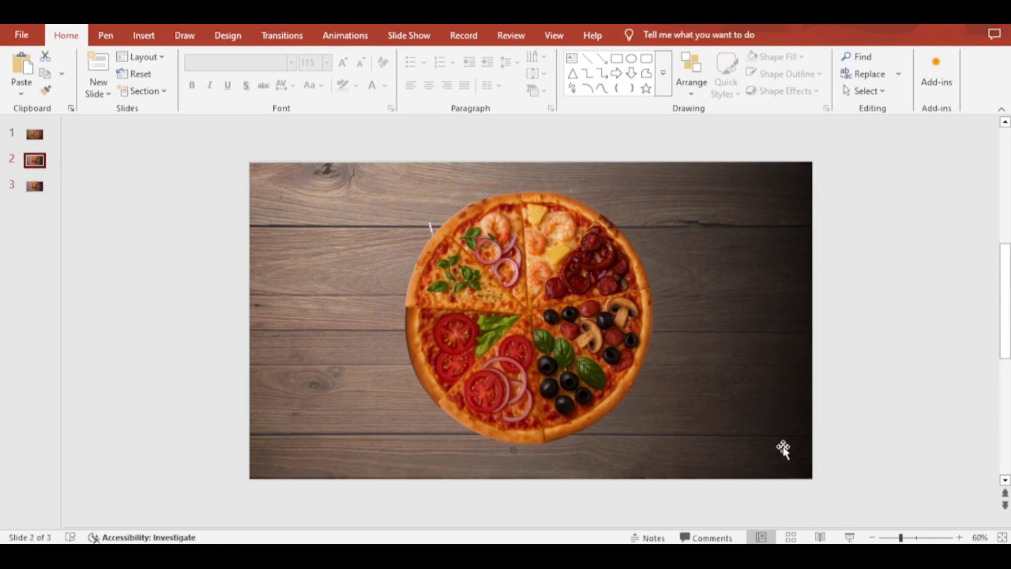
left_click(871, 535)
left_click(871, 535)
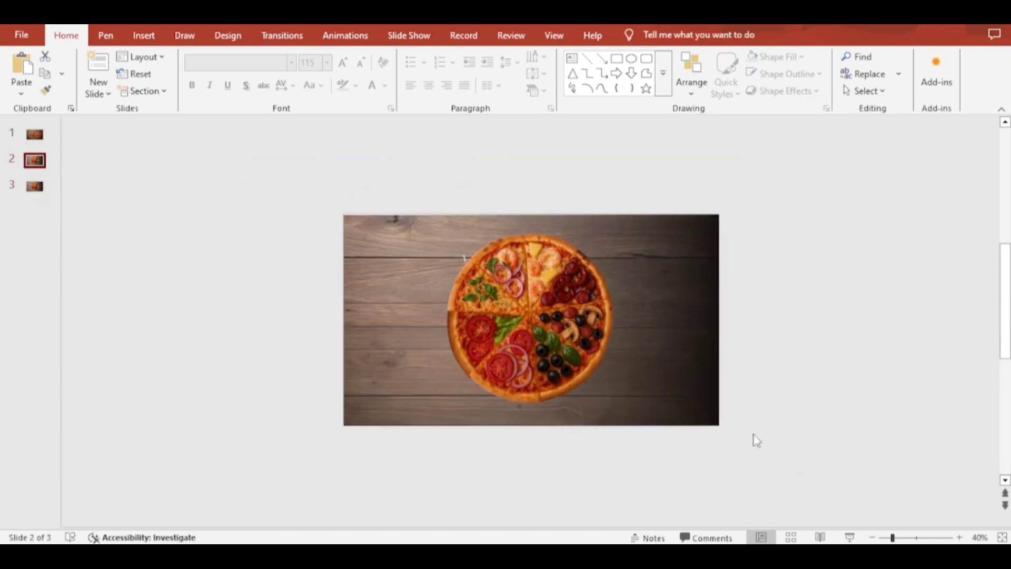
left_click(554, 321)
key("ctrl+a")
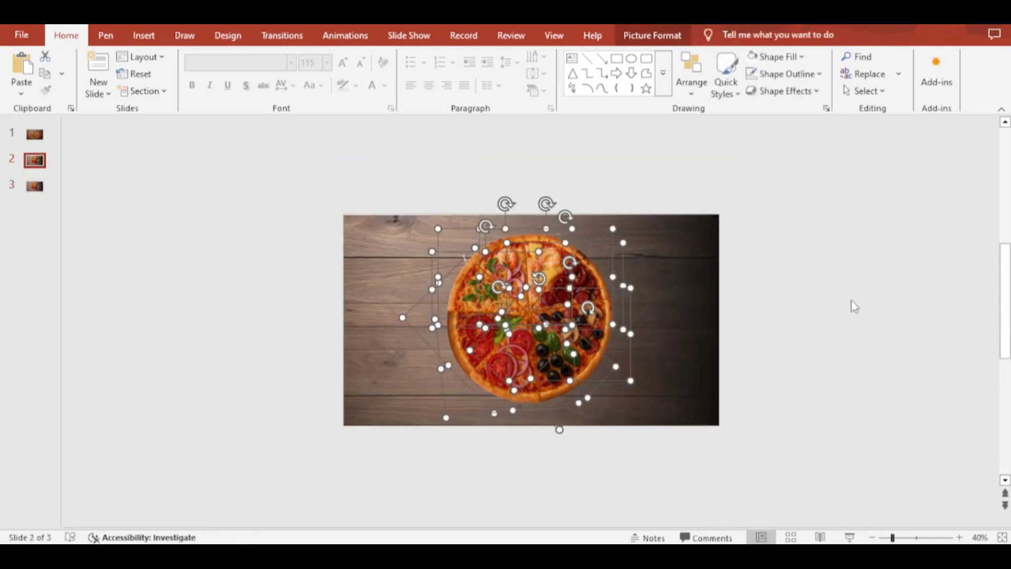
left_click(854, 305)
left_click_drag(553, 235, 424, 133)
left_click_drag(477, 289, 271, 195)
left_click_drag(471, 341, 352, 475)
left_click_drag(493, 308, 302, 421)
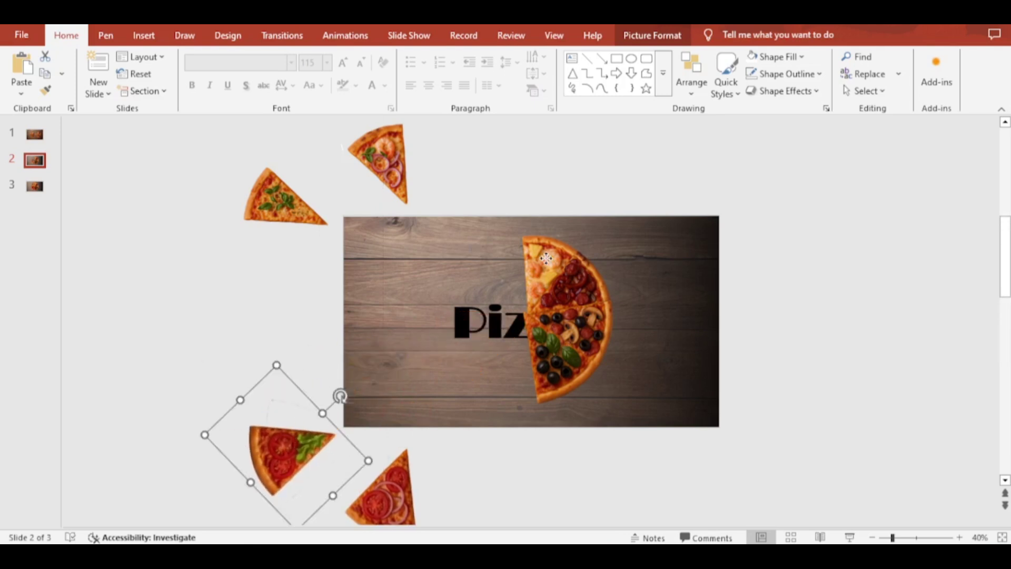
left_click_drag(546, 258, 759, 167)
left_click_drag(577, 244, 706, 125)
left_click_drag(379, 158, 431, 150)
left_click_drag(391, 488, 453, 484)
left_click_drag(541, 385, 638, 487)
Fine-tune the off-canvas slice positions: pineapple, mushroom-pepperoni, tomato and margherita slices
left_click(679, 137)
left_click_drag(680, 137, 647, 137)
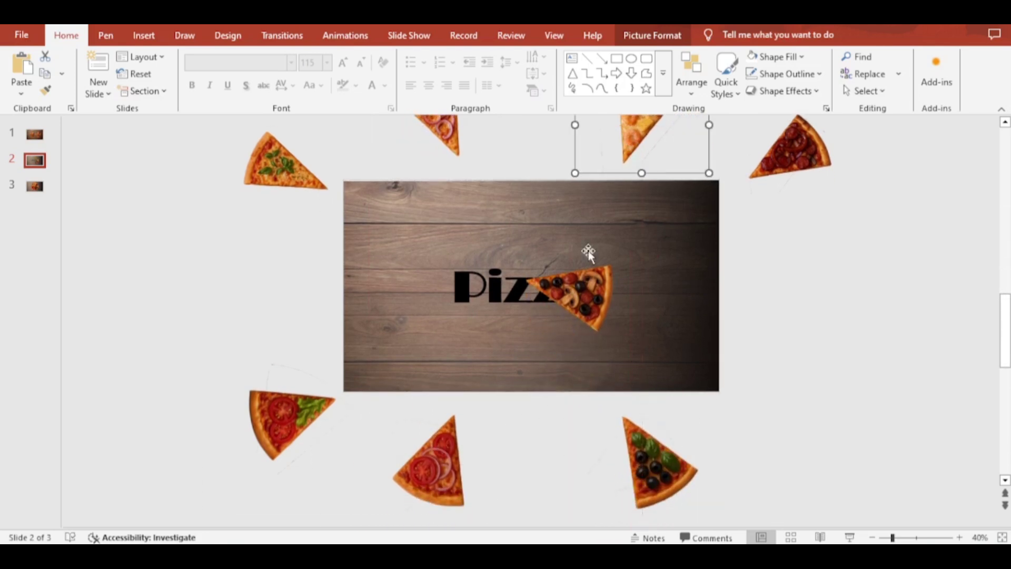
left_click_drag(584, 261, 811, 379)
left_click_drag(301, 415, 291, 411)
left_click_drag(284, 161, 293, 153)
left_click_drag(291, 398, 289, 374)
key("Tab")
key("Left")
key("Left")
key("Left")
key("Left")
key("Left")
key("Left")
key("Left")
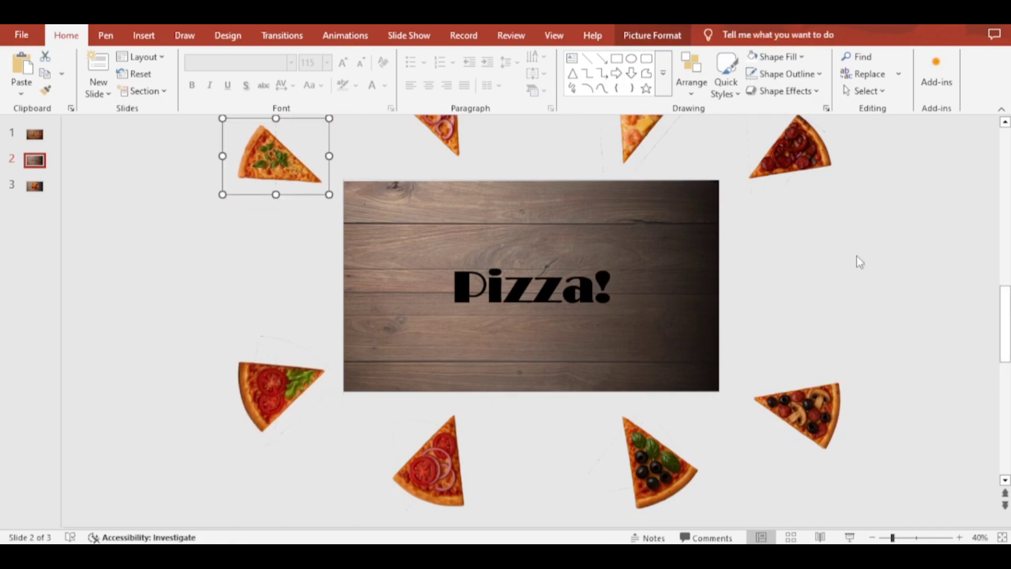
key("Escape")
key("Tab")
key("Escape")
scroll(885, 424, "down", 1, "ctrl")
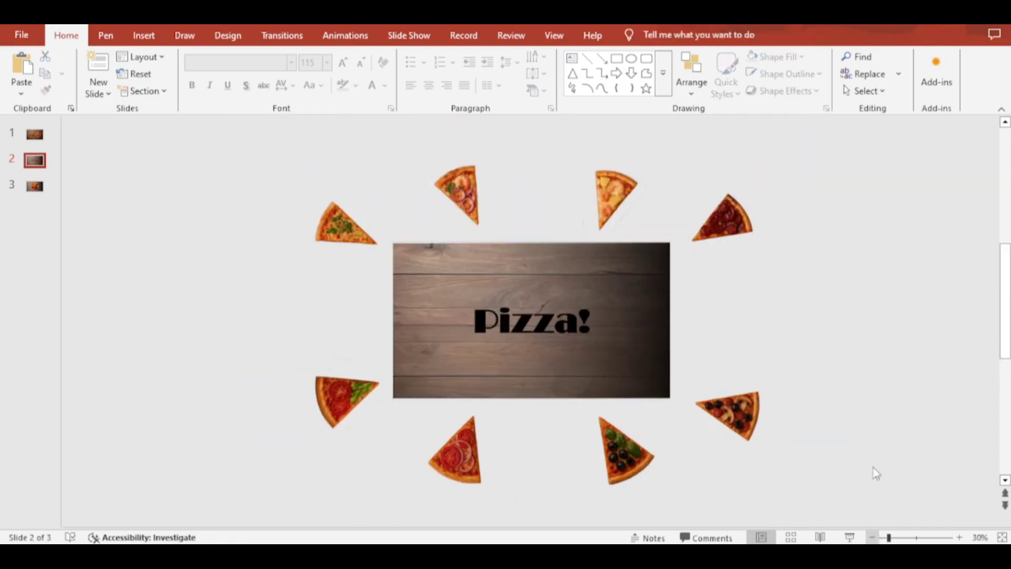
On the new fourth slide, delete the pizza picture and the Pizza! title
left_click(44, 193)
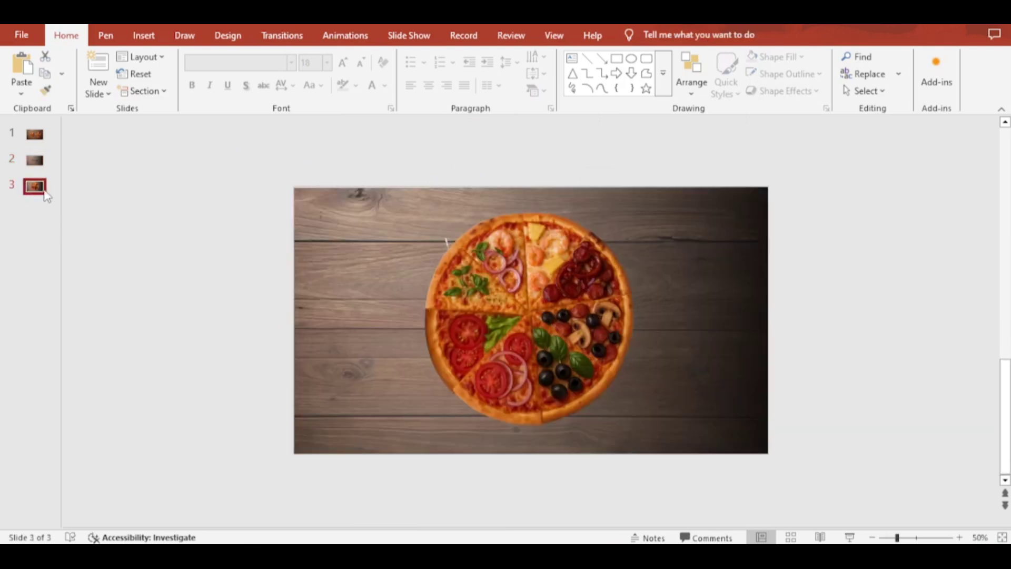
key("Tab")
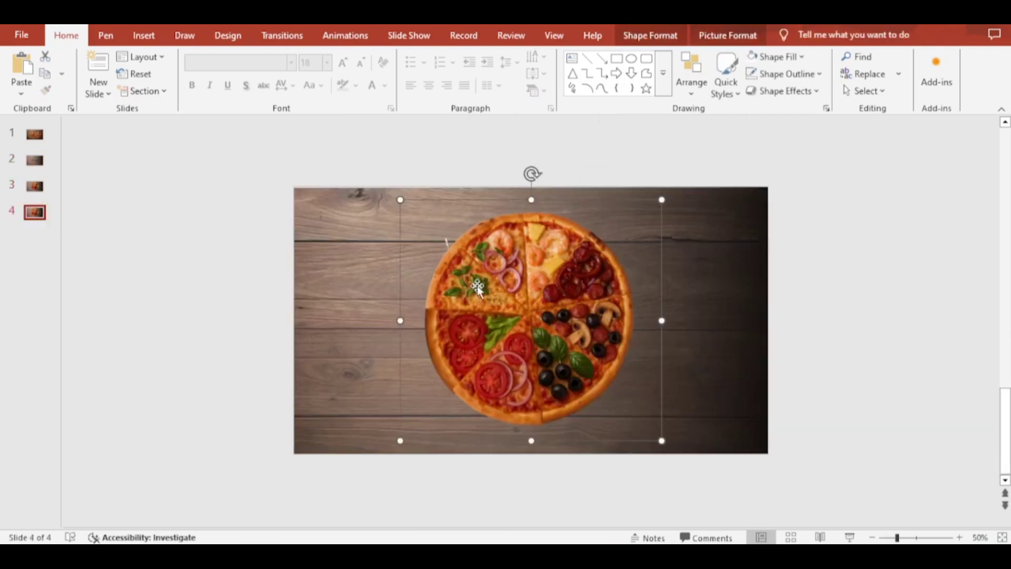
key("Delete")
key("Tab")
key("Delete")
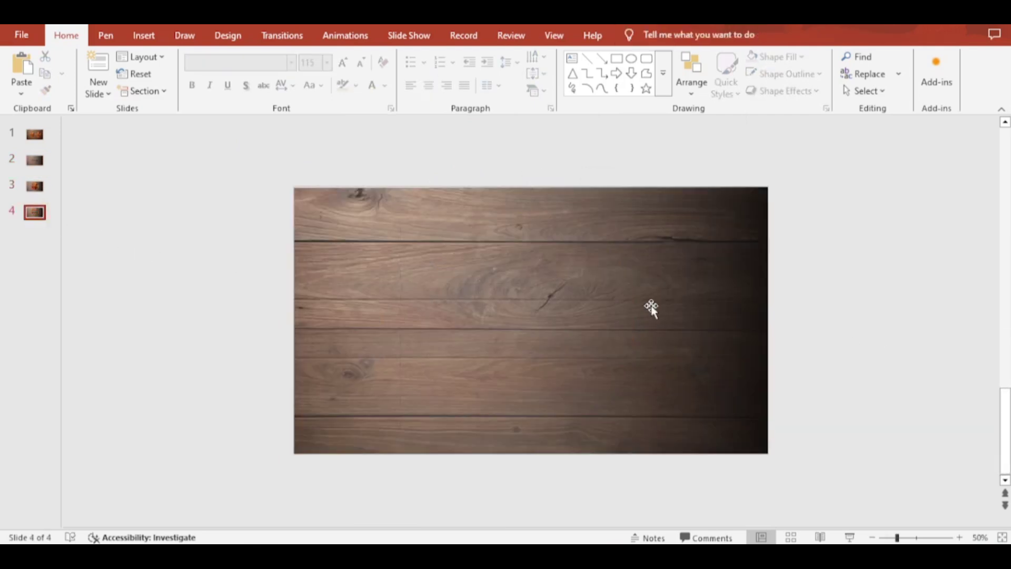
Paste the white circle and slide 1's sliced pizza group onto slide 4
key("ctrl+v")
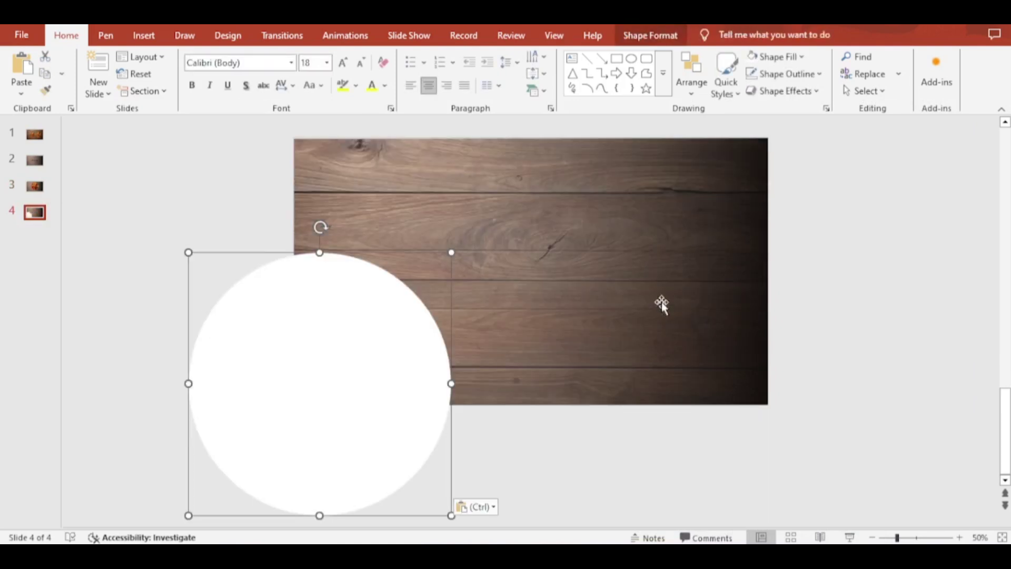
left_click(843, 274)
left_click(42, 134)
left_click(628, 305)
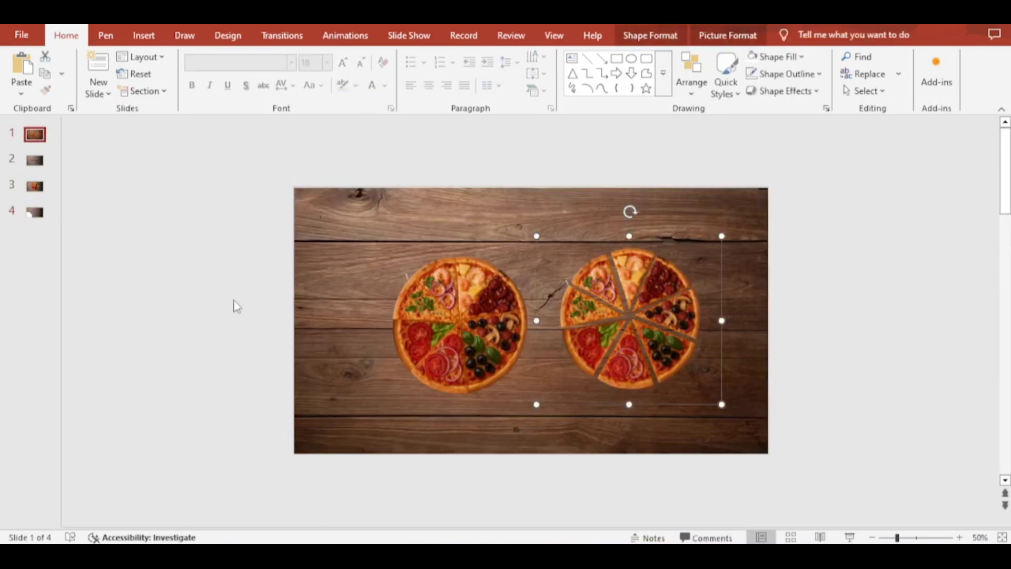
left_click(35, 214)
key("ctrl+v")
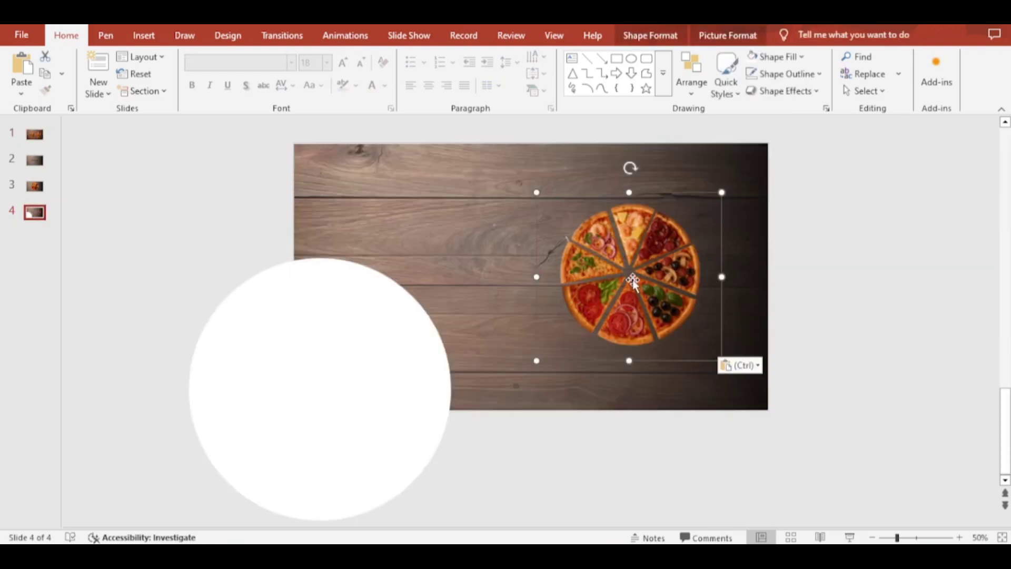
Enlarge the sliced pizza and centre it on the white plate at the lower left
left_click_drag(633, 283, 306, 404)
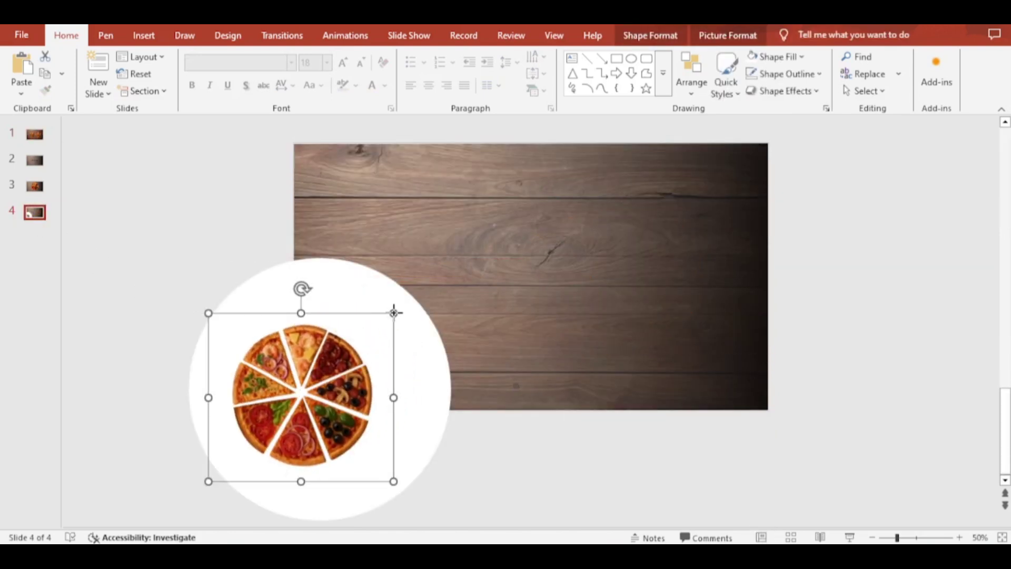
left_click_drag(393, 313, 458, 280)
left_click_drag(393, 333, 386, 345)
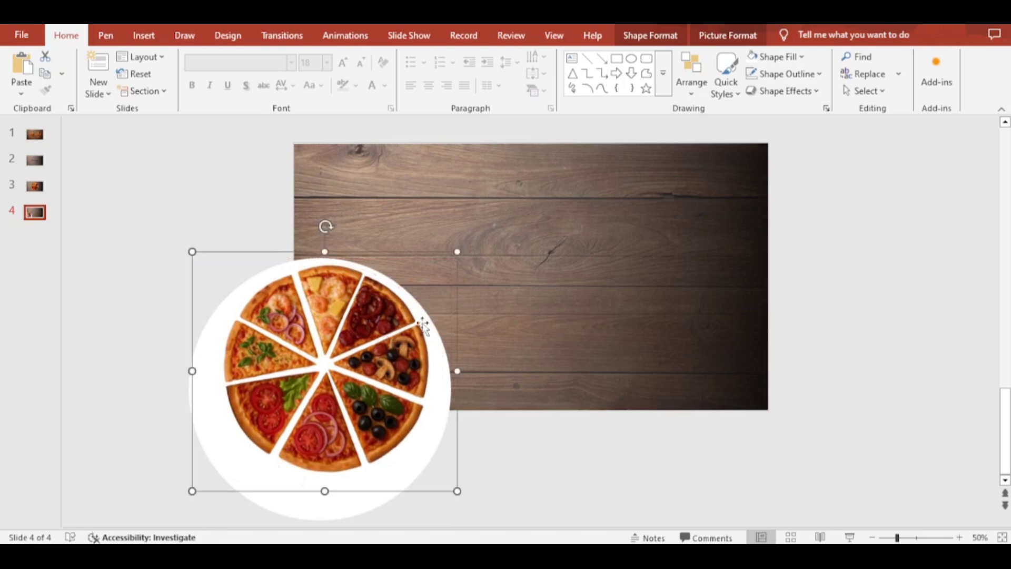
left_click_drag(460, 252, 503, 208)
left_click_drag(365, 358, 335, 399)
left_click(622, 430)
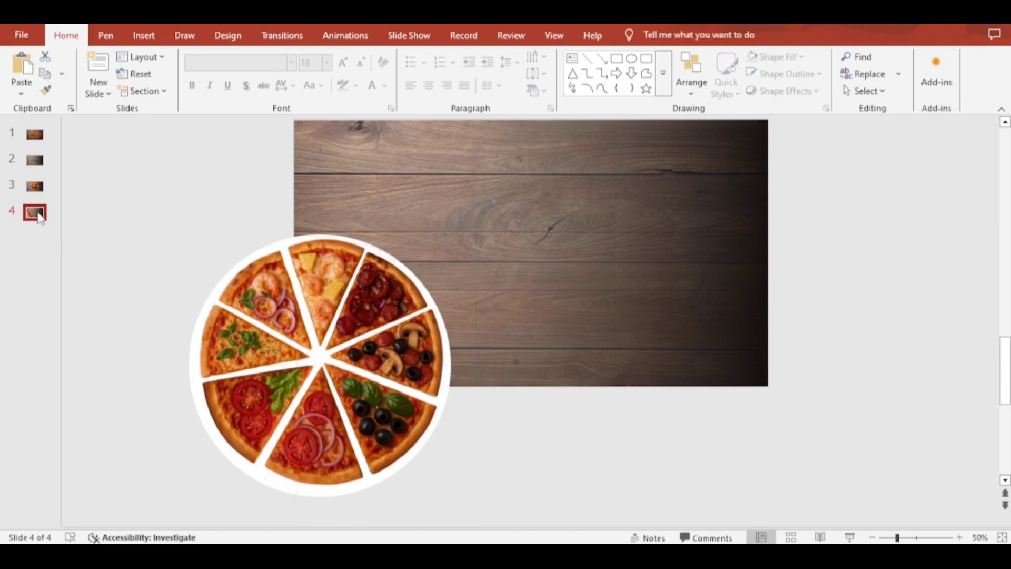
Duplicate the plated-pizza slide to make 11 slides, and pull the pepperoni slice out on slide 4
key("ctrl+d")
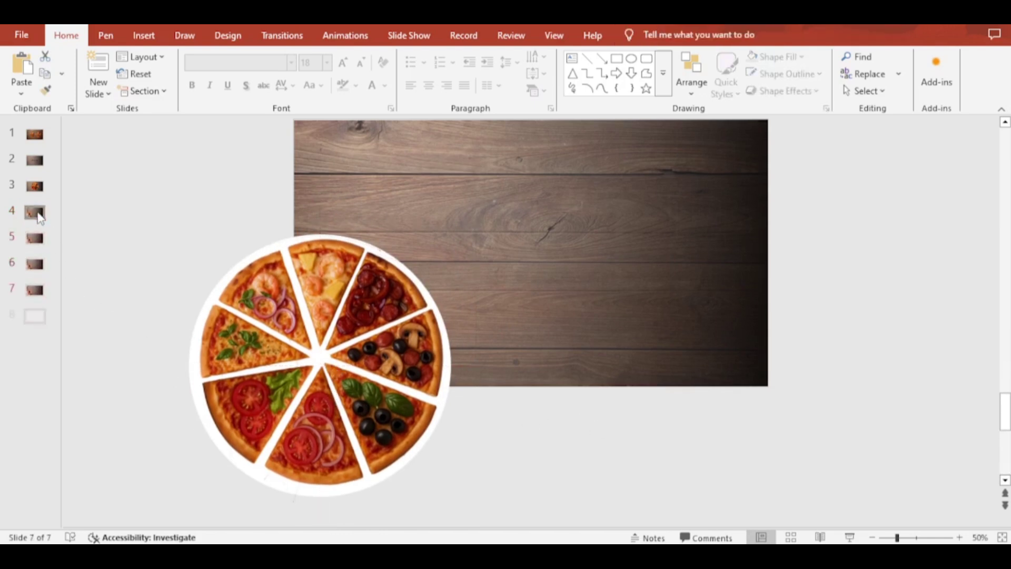
key("ctrl+d")
key("ctrl+d")
key("ctrl+d")
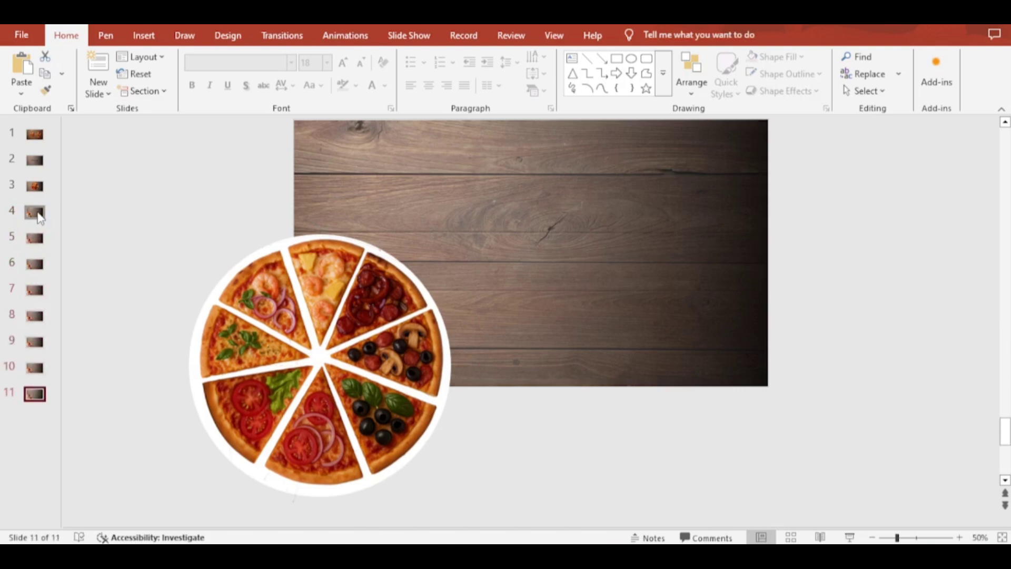
left_click(34, 216)
left_click(364, 265)
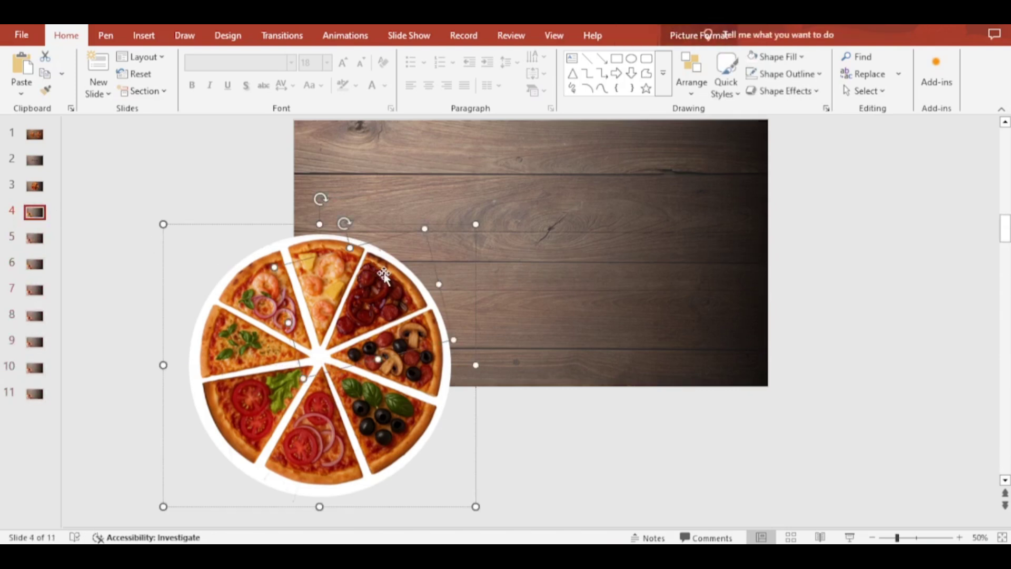
left_click_drag(425, 227, 480, 183)
On slide 5, rotate the pizza counter-clockwise and pull out the pepperoni-mushroom slice
left_click(35, 239)
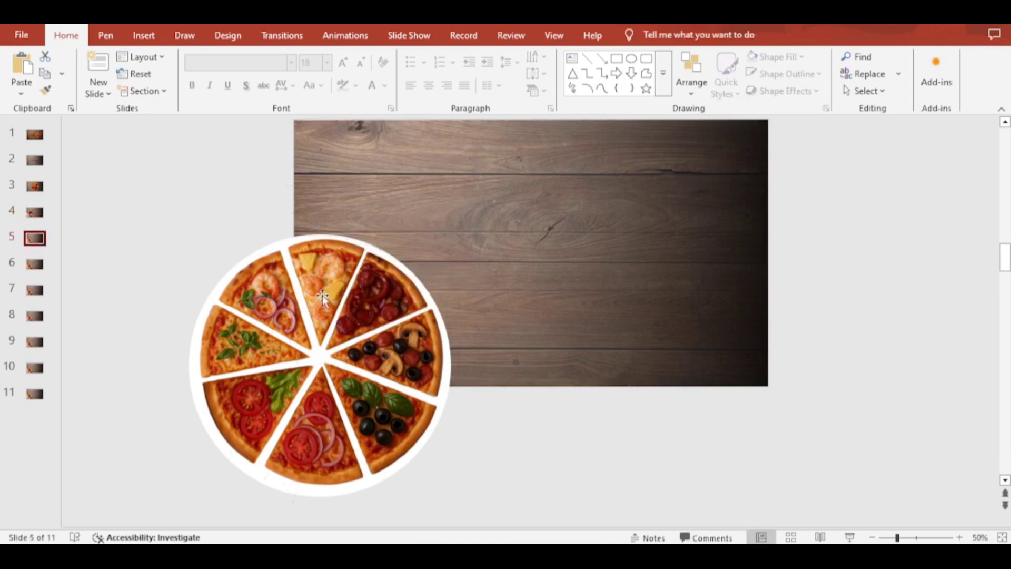
left_click(323, 262)
left_click_drag(319, 198, 191, 243)
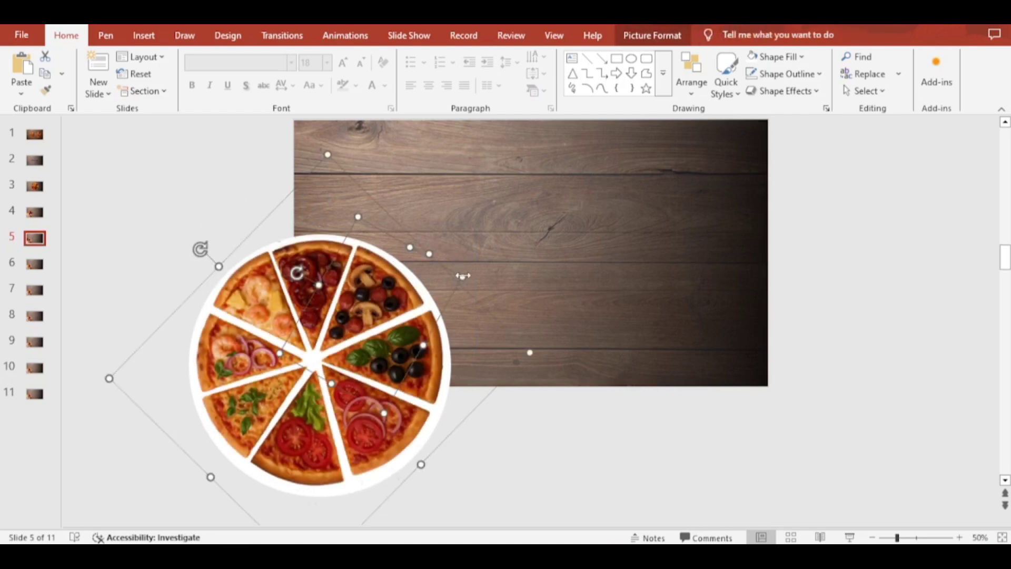
left_click_drag(467, 276, 515, 267)
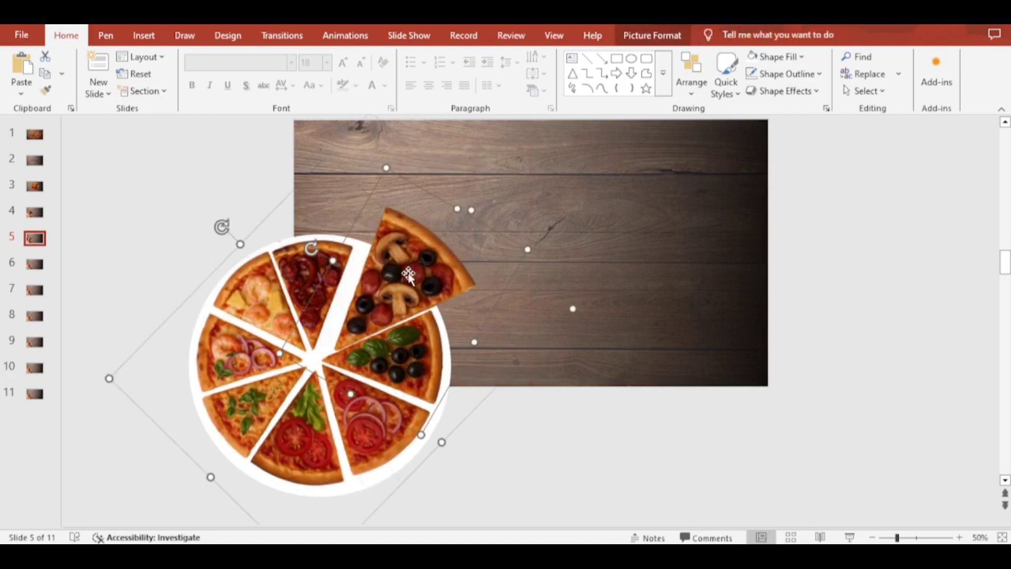
left_click_drag(408, 273, 394, 275)
left_click_drag(512, 250, 528, 247)
left_click_drag(413, 271, 410, 274)
On slide 6, rotate the pizza about 90° counter-clockwise and pull out the olive slice
left_click(35, 266)
left_click(307, 260)
left_click_drag(320, 200, 207, 365)
left_click(383, 311)
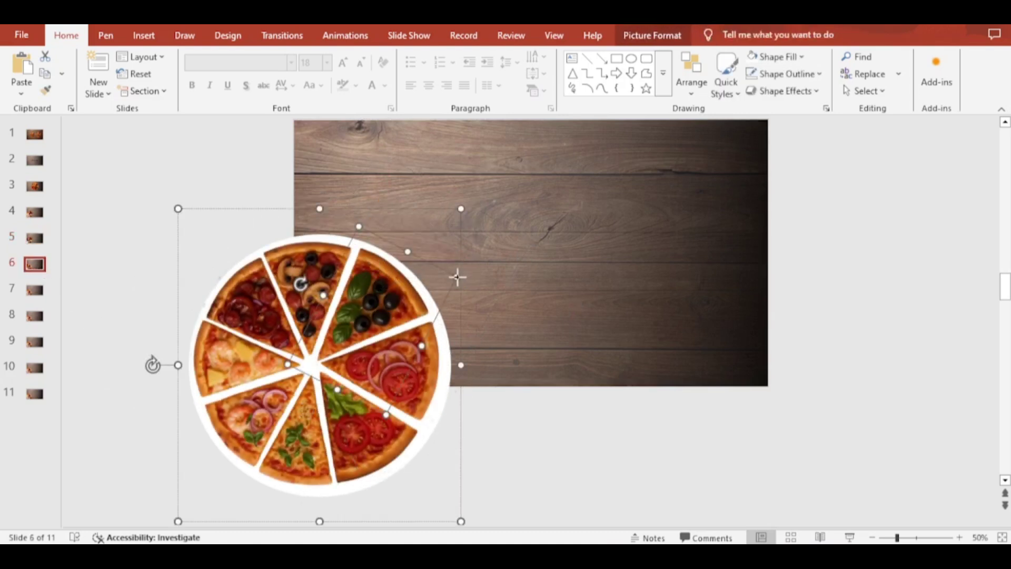
left_click_drag(461, 277, 530, 232)
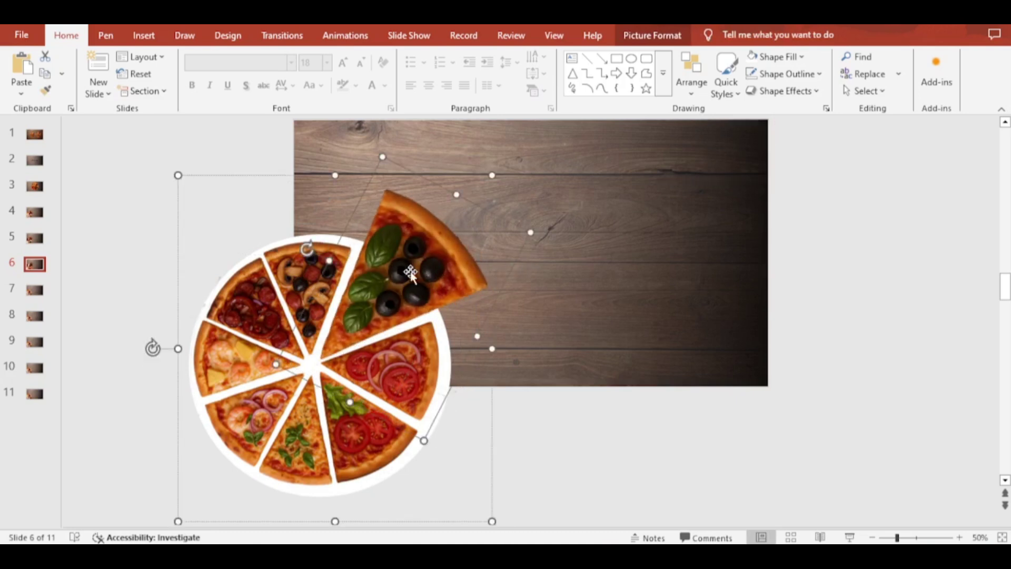
On slide 7, rotate the pizza counter-clockwise and pull one slice out up-right
left_click(35, 290)
left_click(326, 294)
left_click_drag(320, 199, 267, 428)
left_click(379, 311)
left_click_drag(474, 271, 548, 228)
On slide 8, rotate the pizza and pull the tomato-and-basil slice out upward
left_click(35, 317)
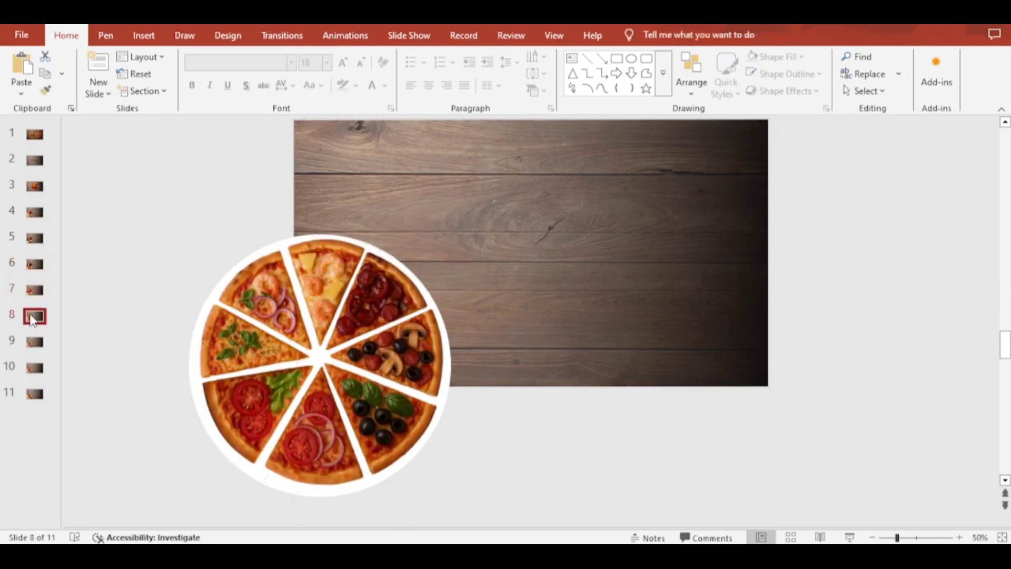
left_click(313, 320)
left_click_drag(321, 200, 359, 440)
left_click(405, 292)
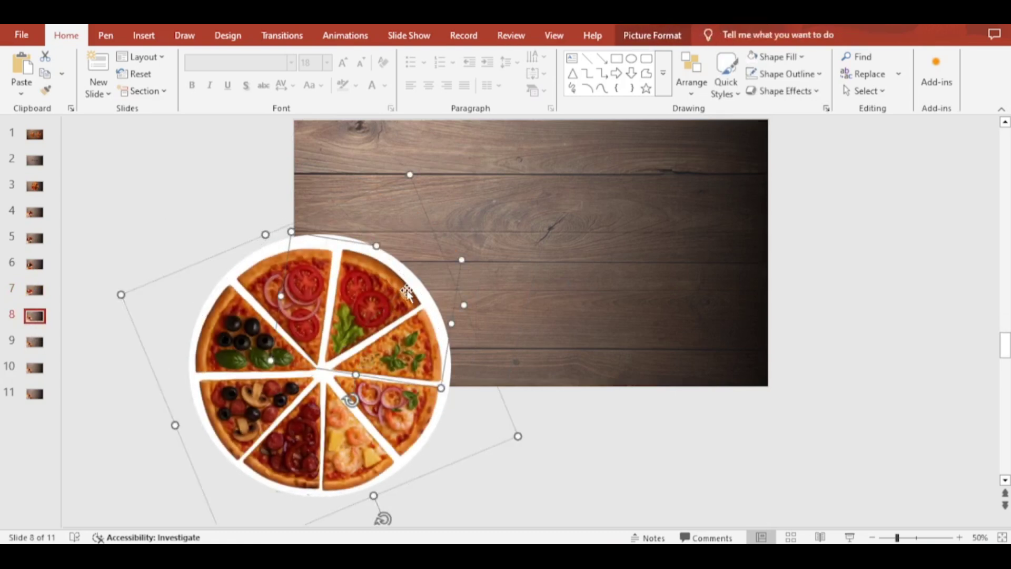
left_click_drag(461, 259, 532, 224)
Nudge the tomato slice up-right and rotate the slide 8 pizza slightly
left_click(415, 262)
mouse_move(415, 262)
left_mouse_down()
mouse_move(428, 254)
mouse_move(428, 262)
left_mouse_up()
left_click(463, 423)
left_click(410, 464)
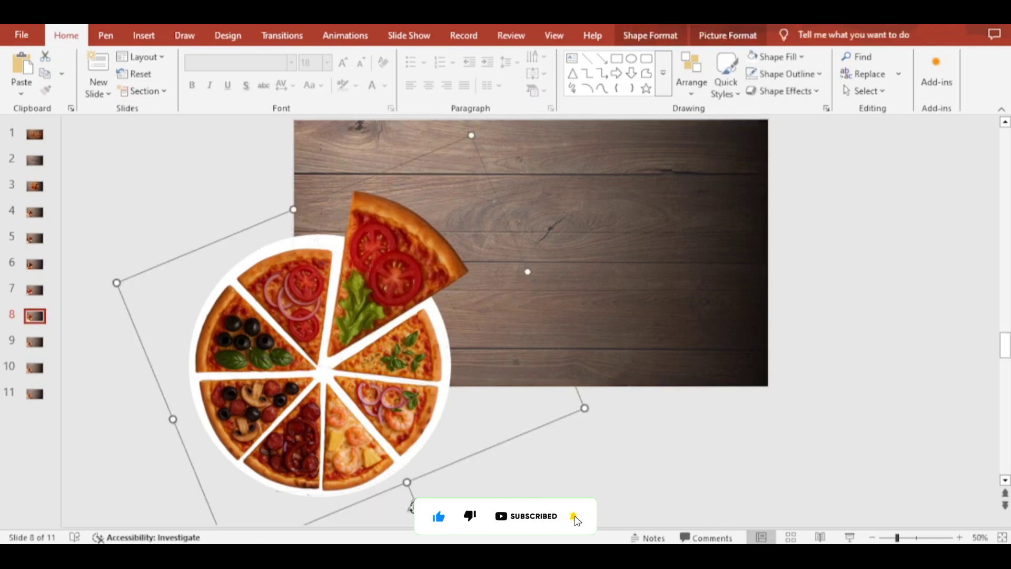
left_click_drag(411, 506, 408, 510)
left_click(519, 496)
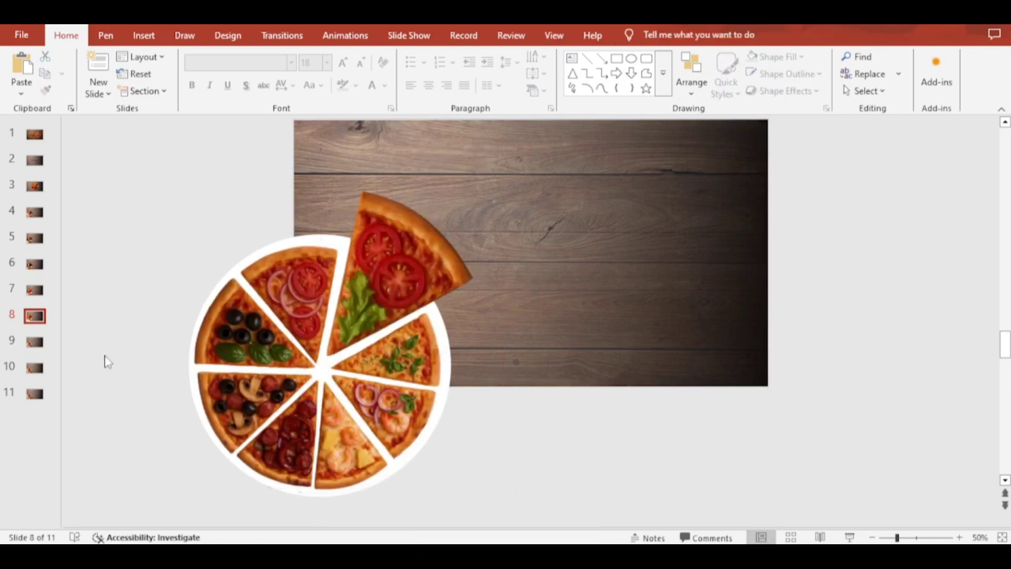
Rotate slide 9's pizza group to a new angle
left_click(343, 381)
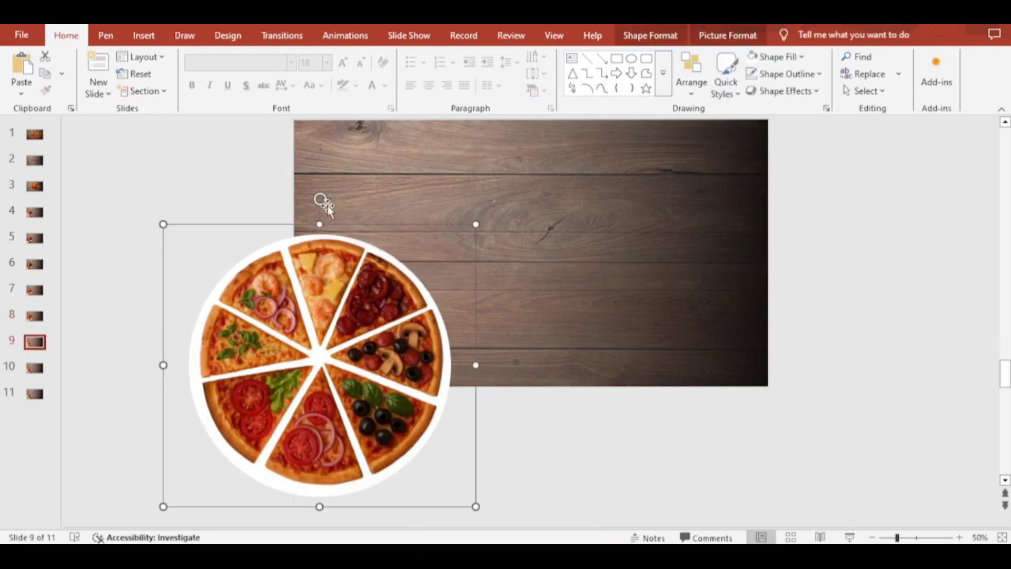
left_click_drag(319, 200, 436, 428)
key("Escape")
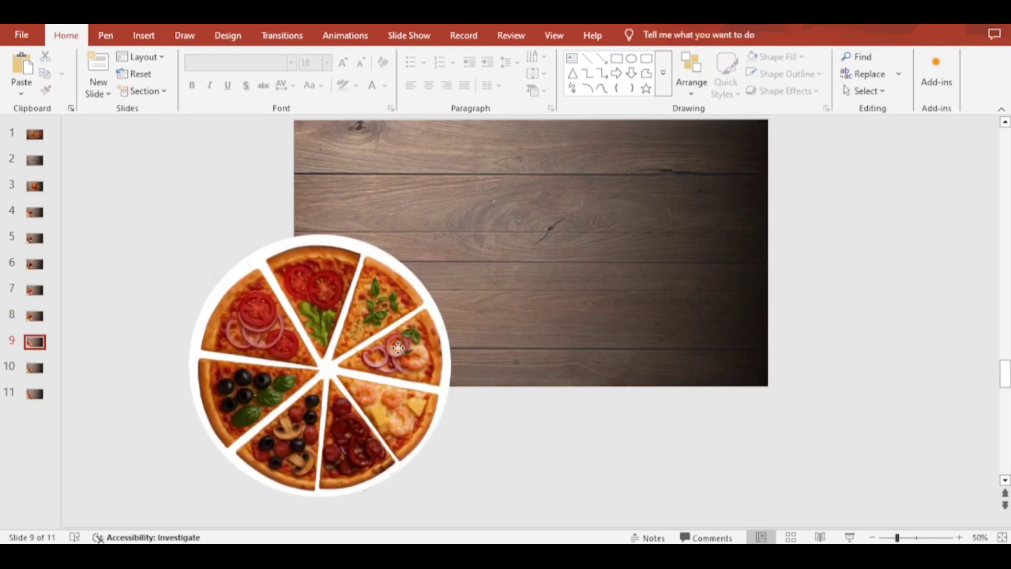
left_click(397, 348)
On slide 9, select slice 7 in the Selection pane and pull it up-right
left_click(691, 90)
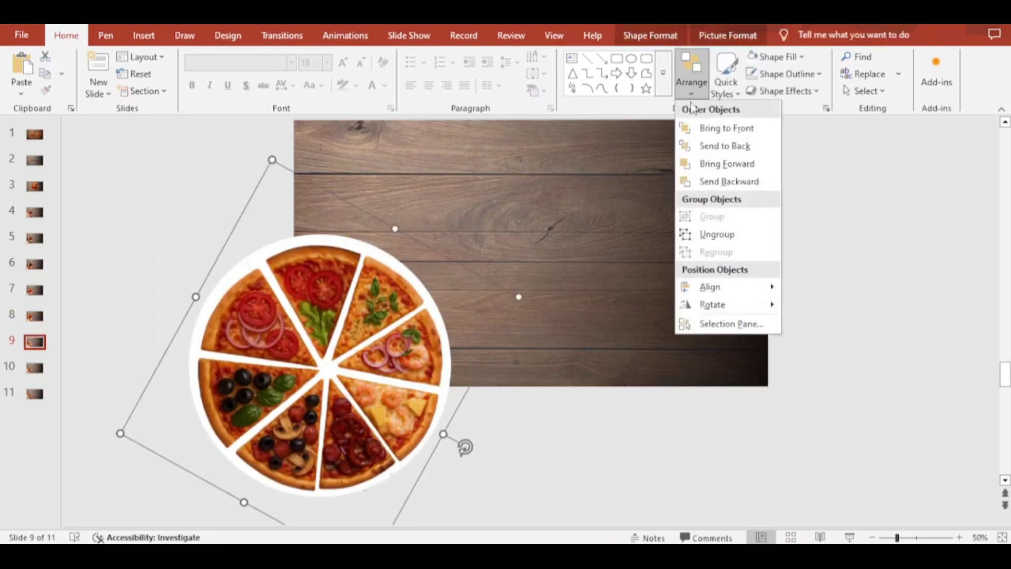
left_click(731, 323)
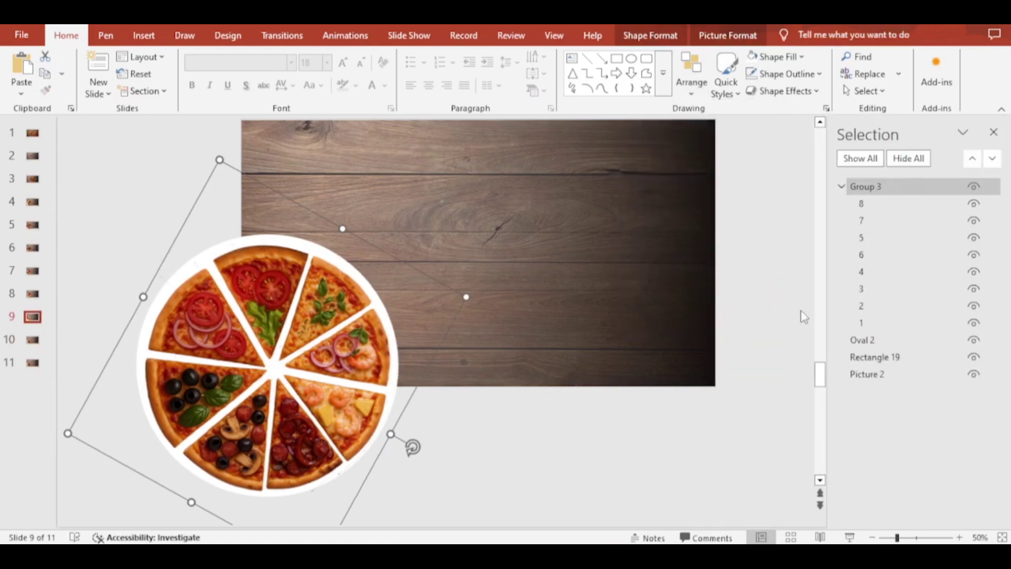
left_click(864, 220)
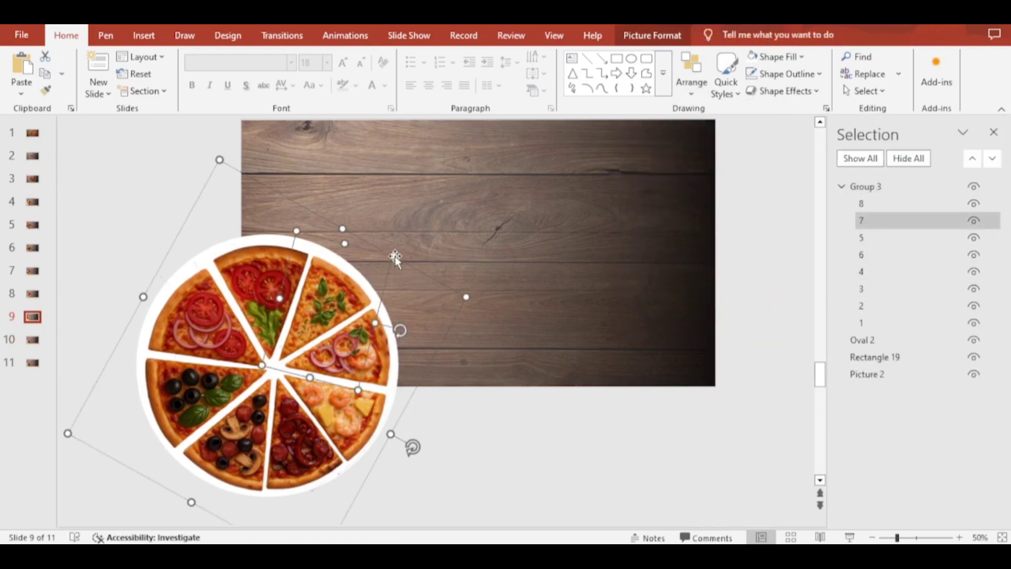
mouse_move(392, 254)
left_mouse_down()
mouse_move(452, 219)
mouse_move(385, 247)
left_mouse_up()
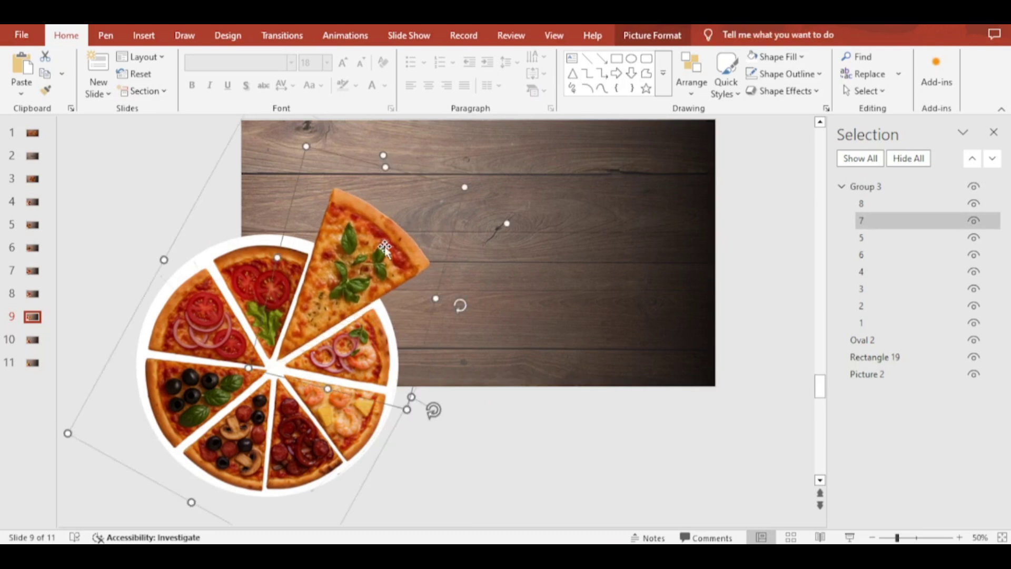
On slide 10, rotate the pizza and pull slice 8 out up-right
left_click(33, 342)
left_click(295, 357)
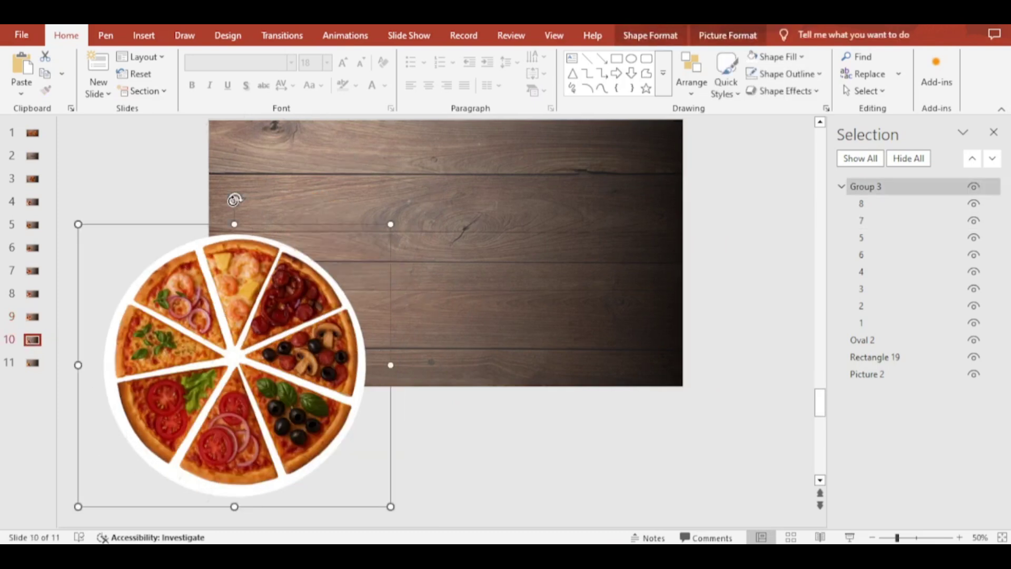
left_click_drag(235, 199, 453, 348)
left_click(879, 206)
left_click_drag(328, 252, 331, 248)
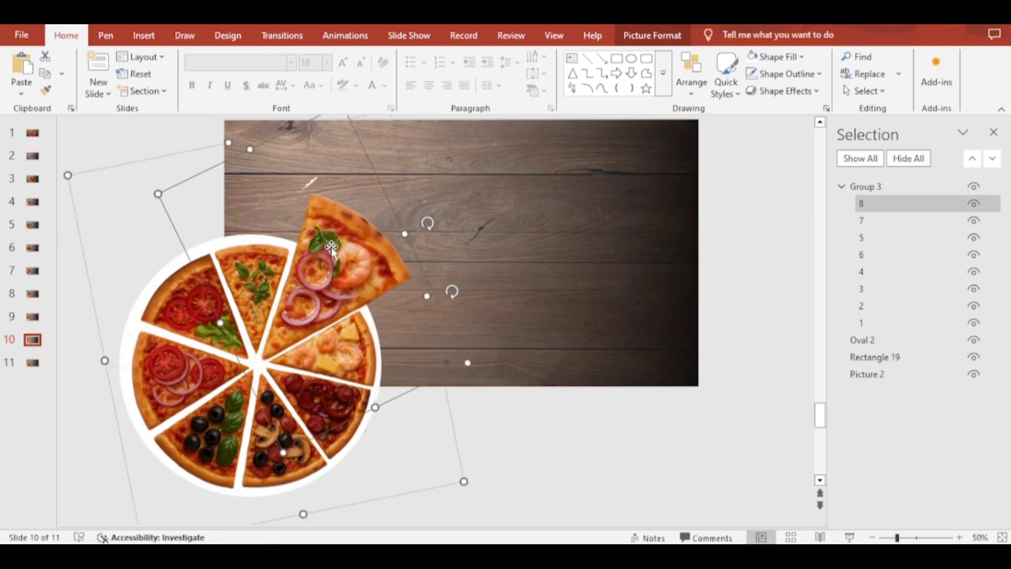
On slide 11, rotate the pizza about 180° and pull out the pineapple-shrimp slice
left_click(30, 364)
left_click(274, 328)
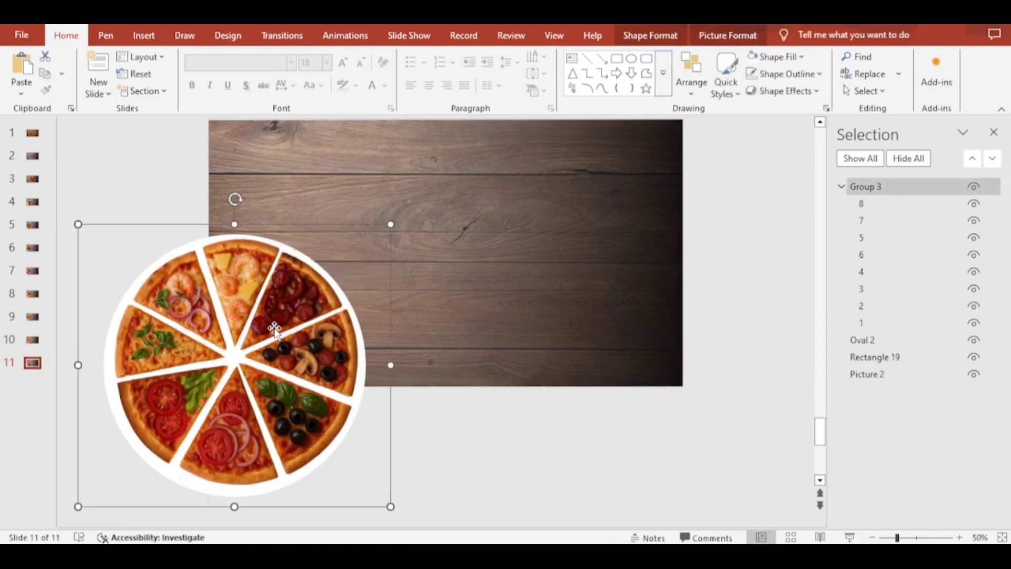
left_click_drag(234, 198, 310, 261)
left_click(350, 270)
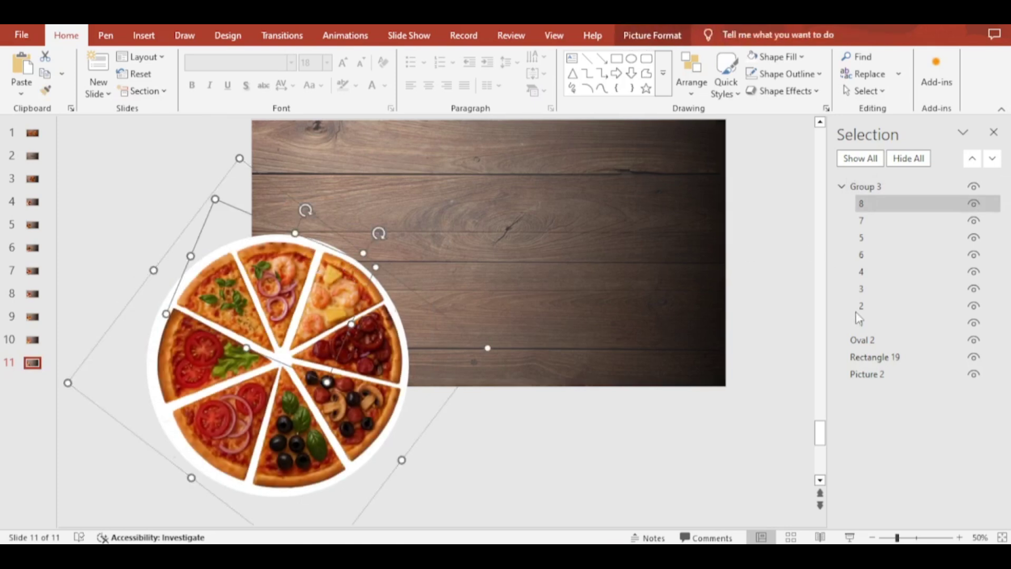
left_click(363, 269)
left_click_drag(438, 301, 503, 286)
left_click_drag(388, 271, 384, 269)
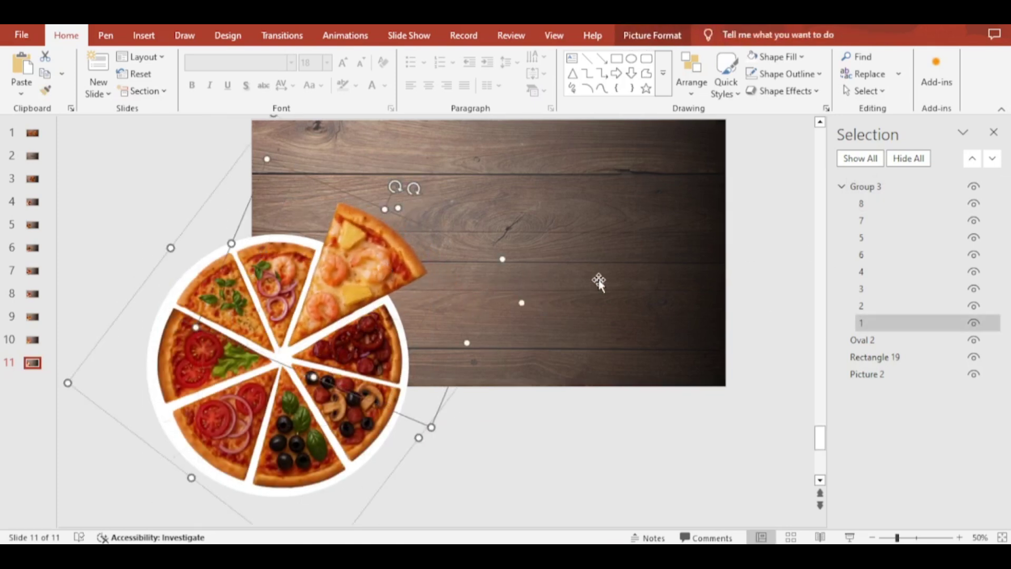
key("ctrl+z")
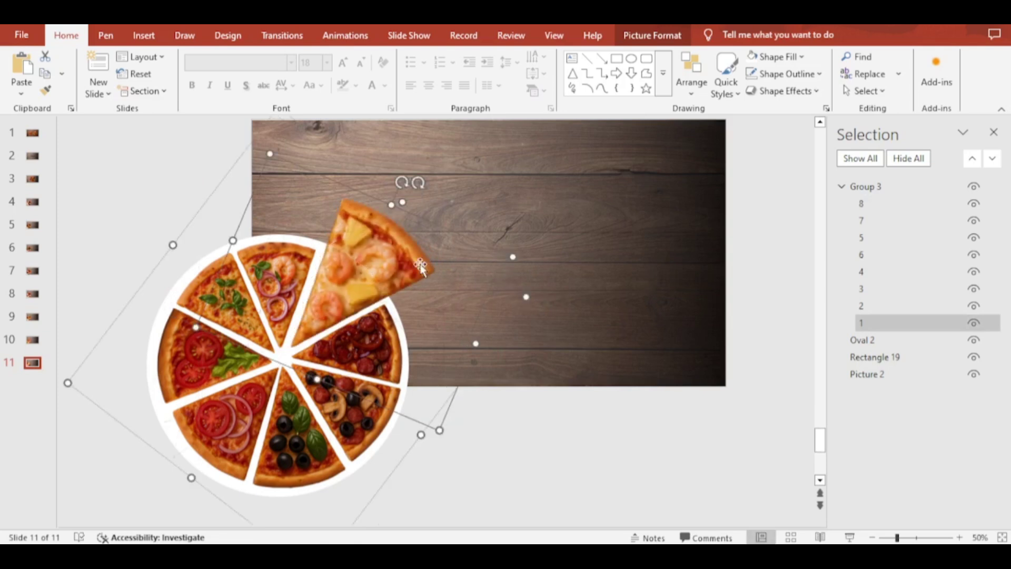
left_click_drag(405, 265, 404, 267)
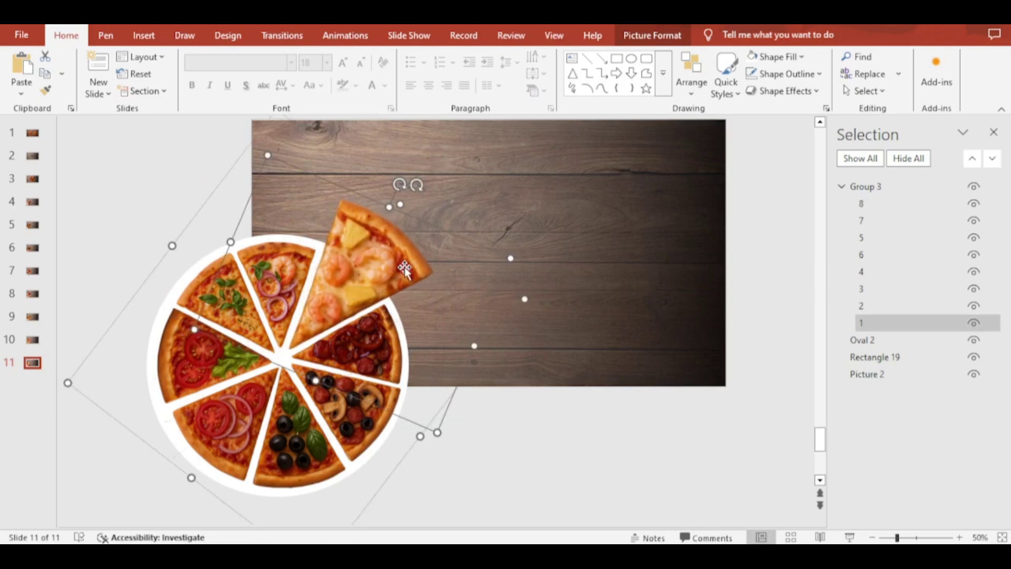
Paste the Smoky Inferno title, toppings and price onto slide 4
left_click(993, 133)
left_click(837, 266)
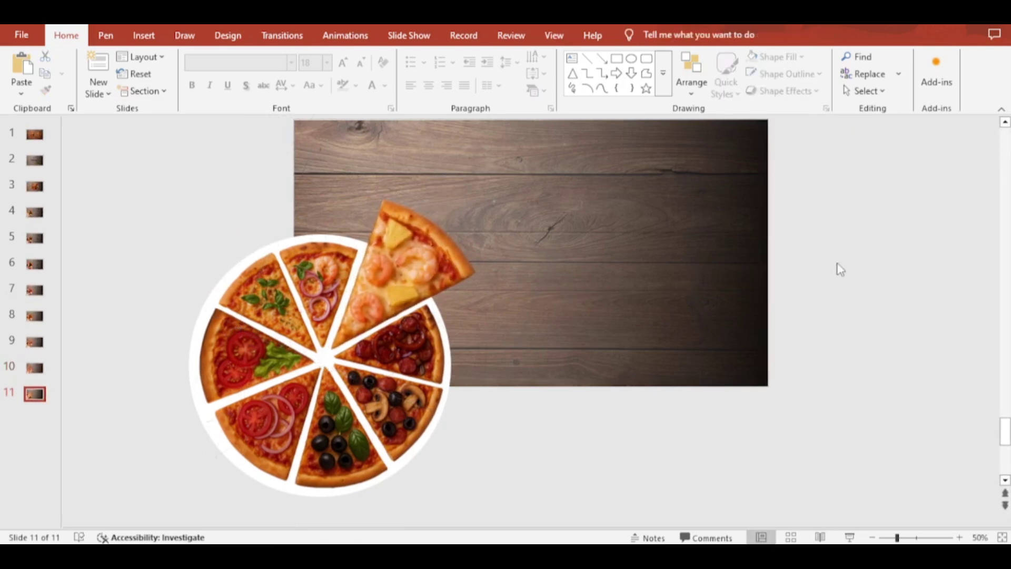
left_click(872, 537)
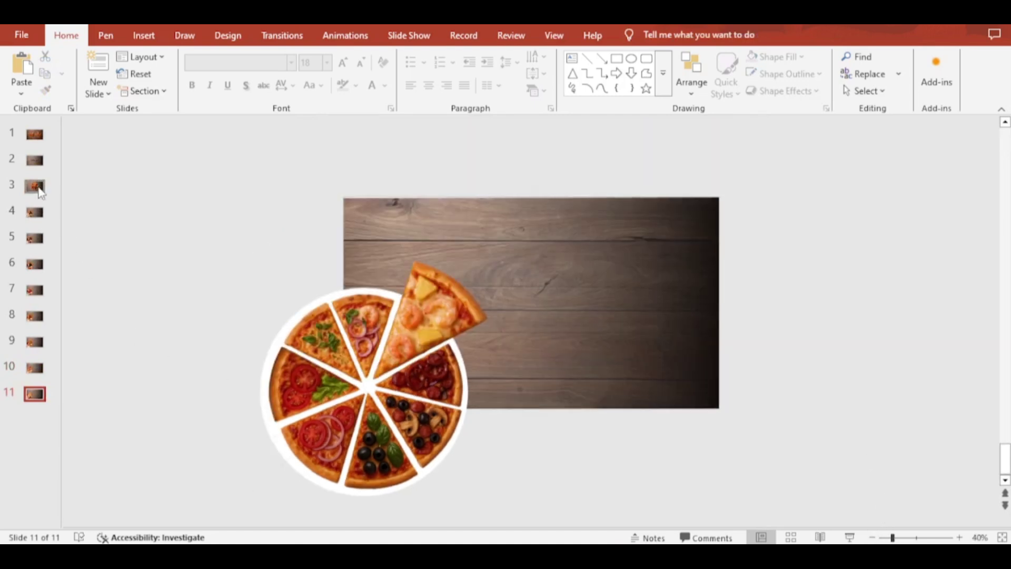
left_click(35, 186)
key("Down")
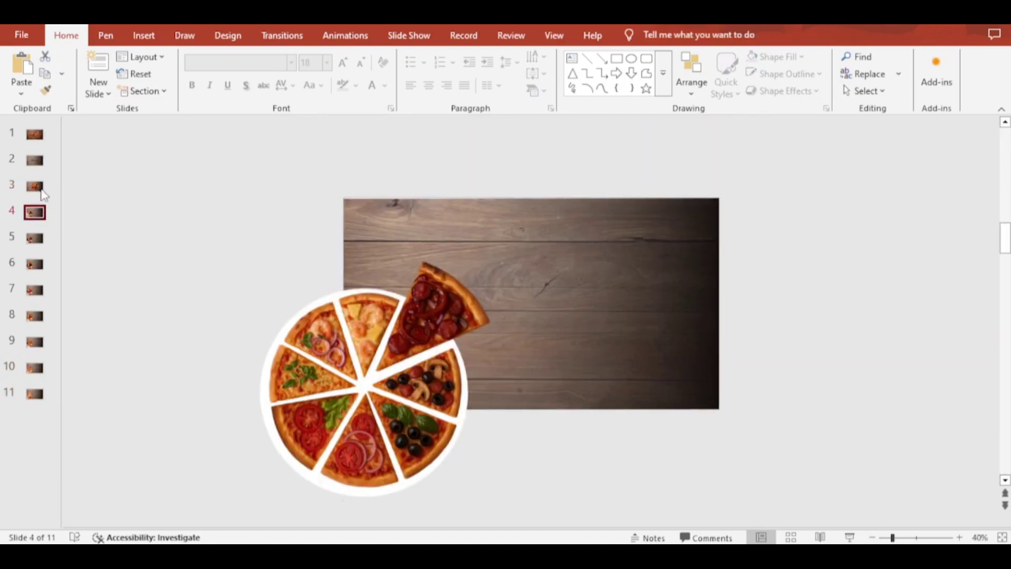
left_click(959, 537)
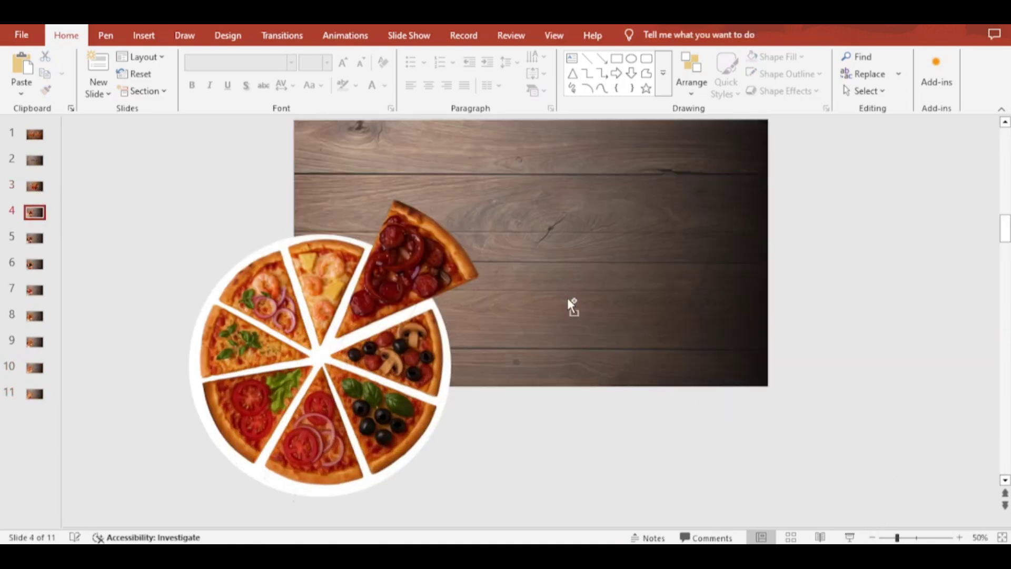
key("ctrl+v")
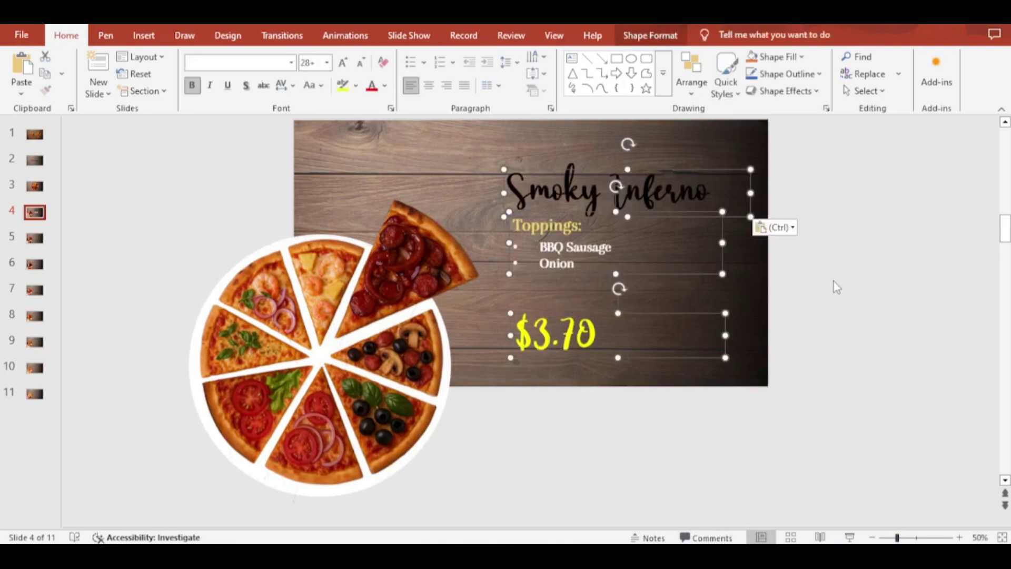
left_click(833, 281)
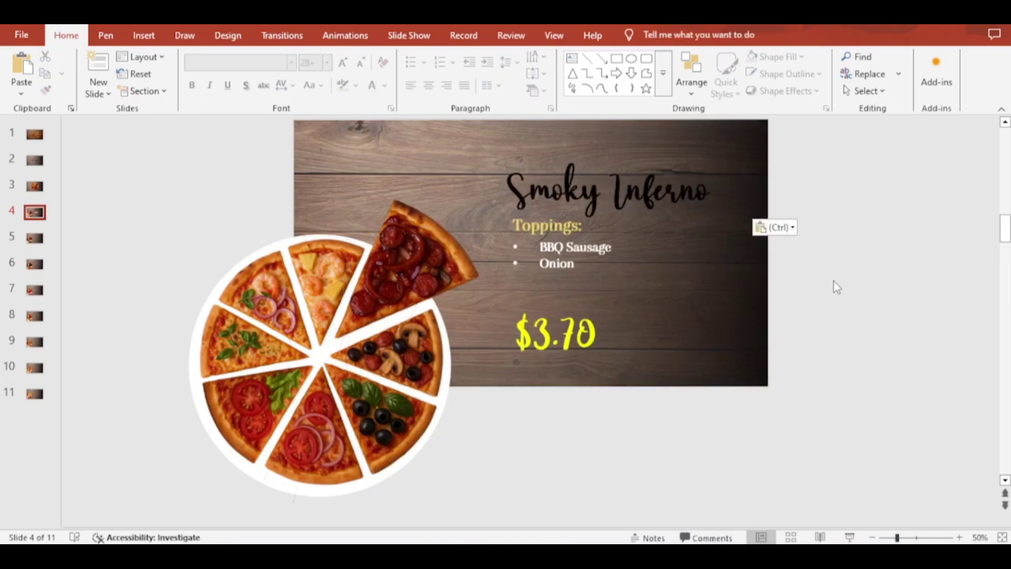
Paste the Rustic Delight, Mediterranean, Zesty Tango and Garden Crunch text onto slides 5–8
left_click(42, 240)
key("ctrl+v")
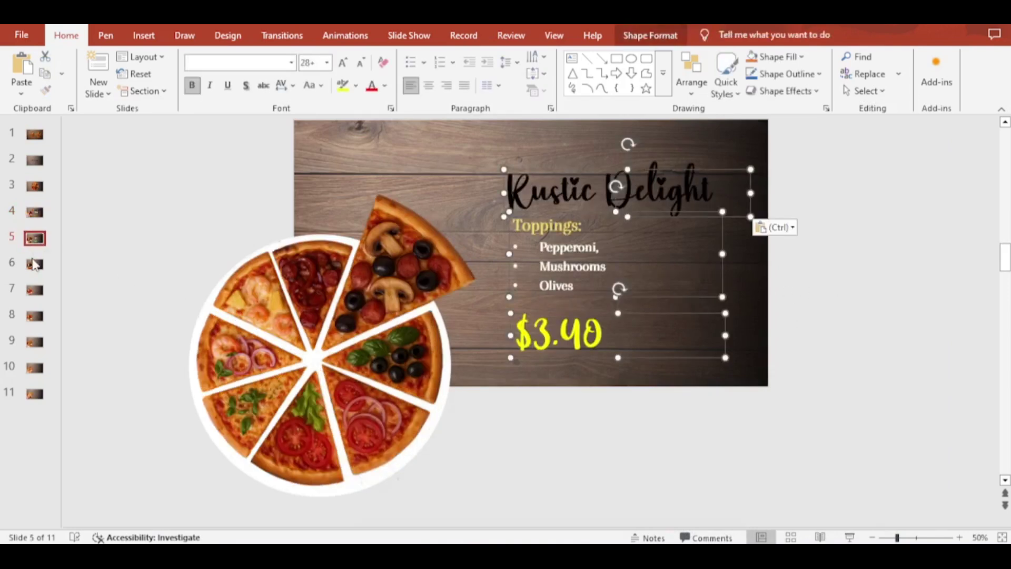
left_click(34, 263)
type("Mediterranean Toppings: Basil Olives $2.20")
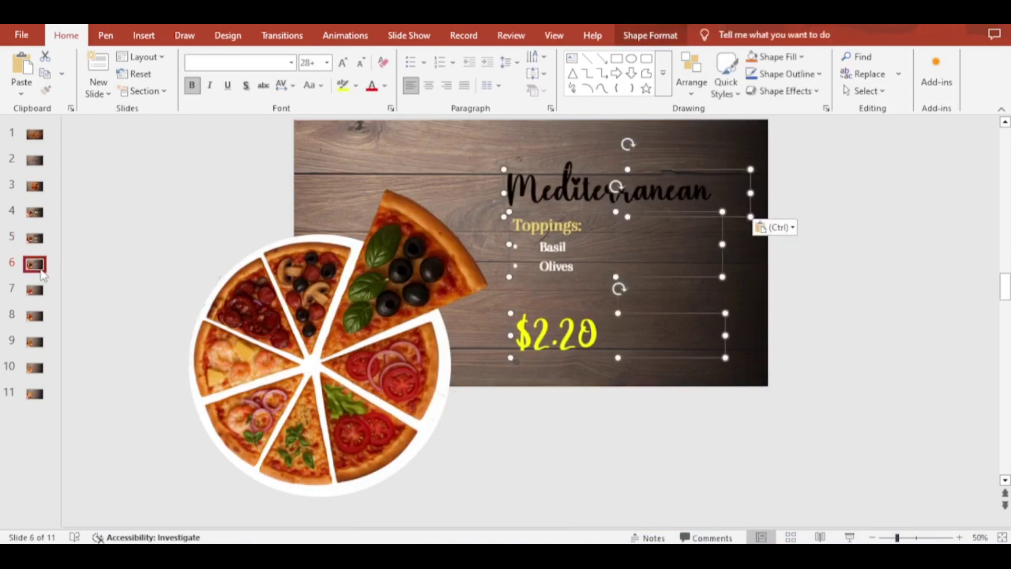
left_click(34, 293)
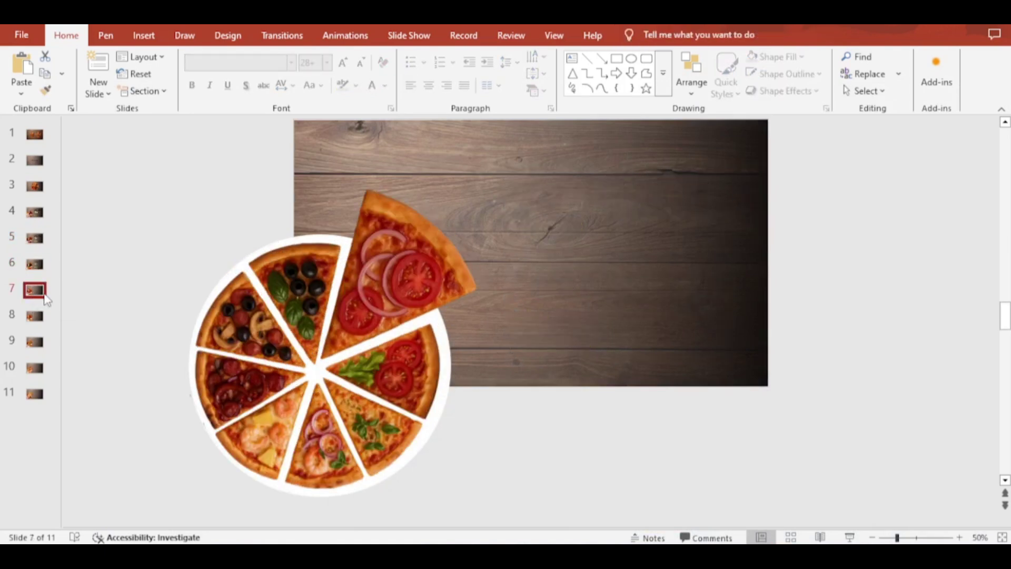
key("ctrl+v")
left_click(39, 317)
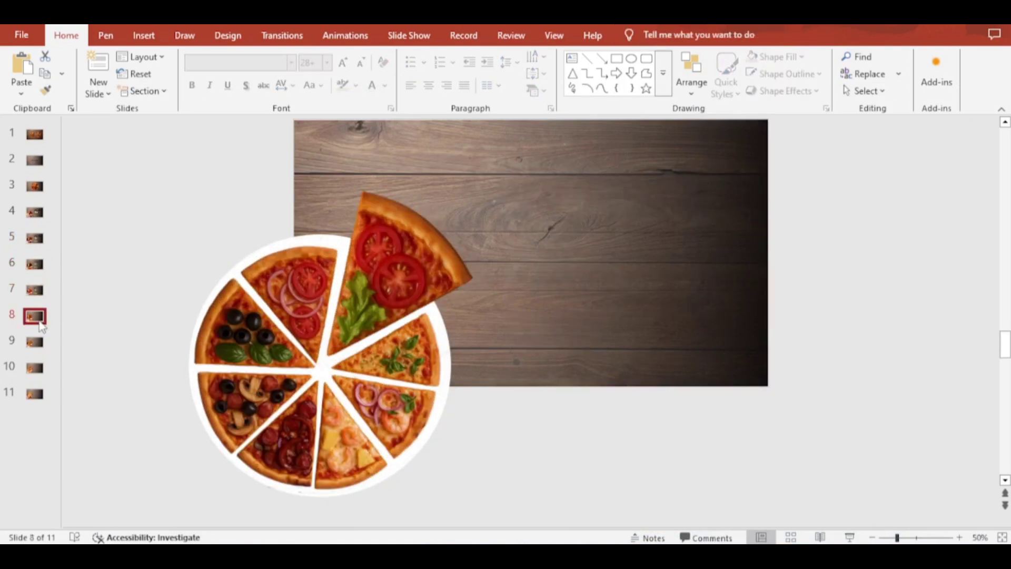
key("ctrl+v")
Paste the Basil Breeze, Ocean Bloom and Tropic Wave text onto slides 9–11
left_click(40, 344)
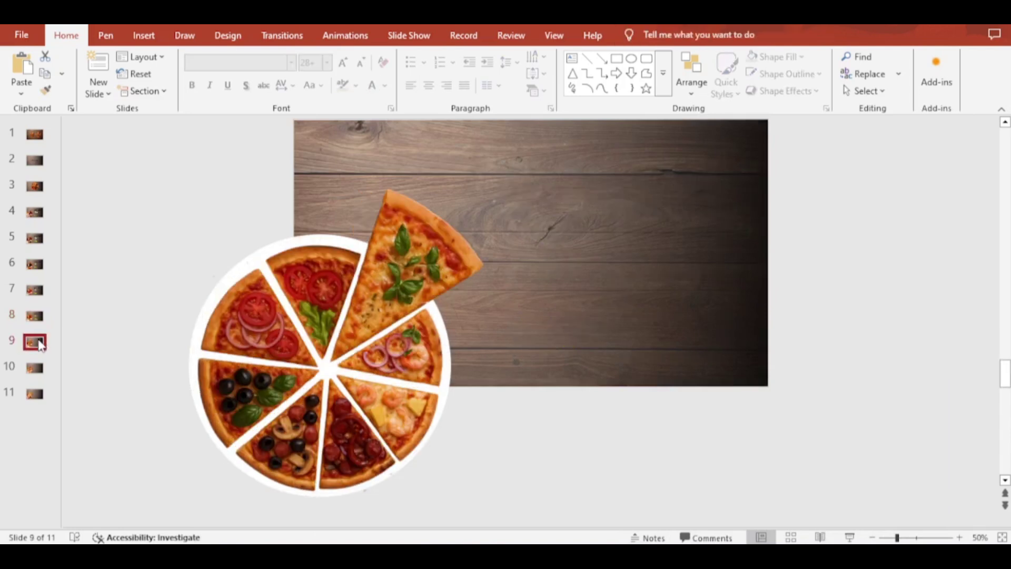
key("ctrl+v")
left_click(34, 368)
key("ctrl+v")
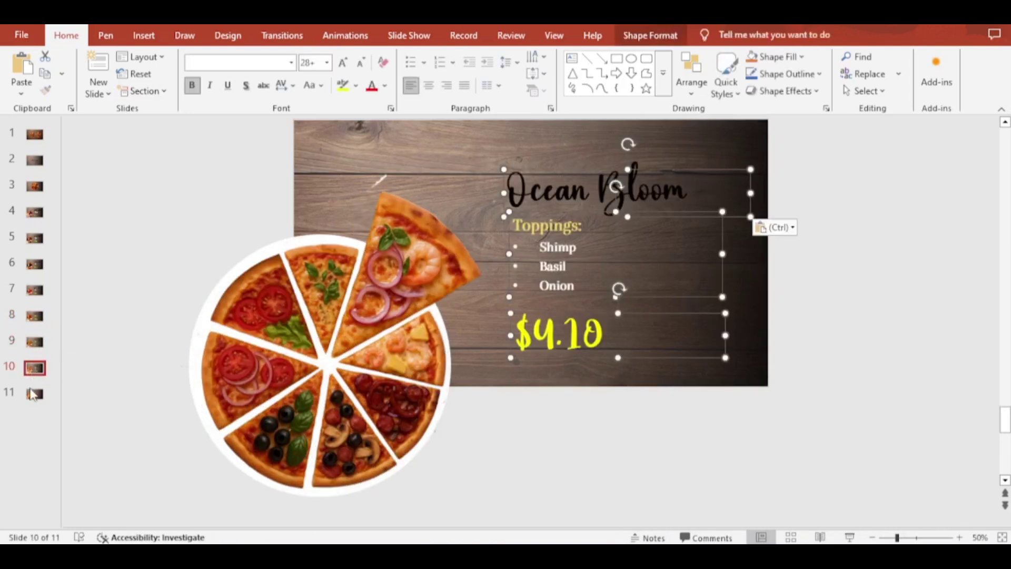
left_click(35, 396)
key("ctrl+v")
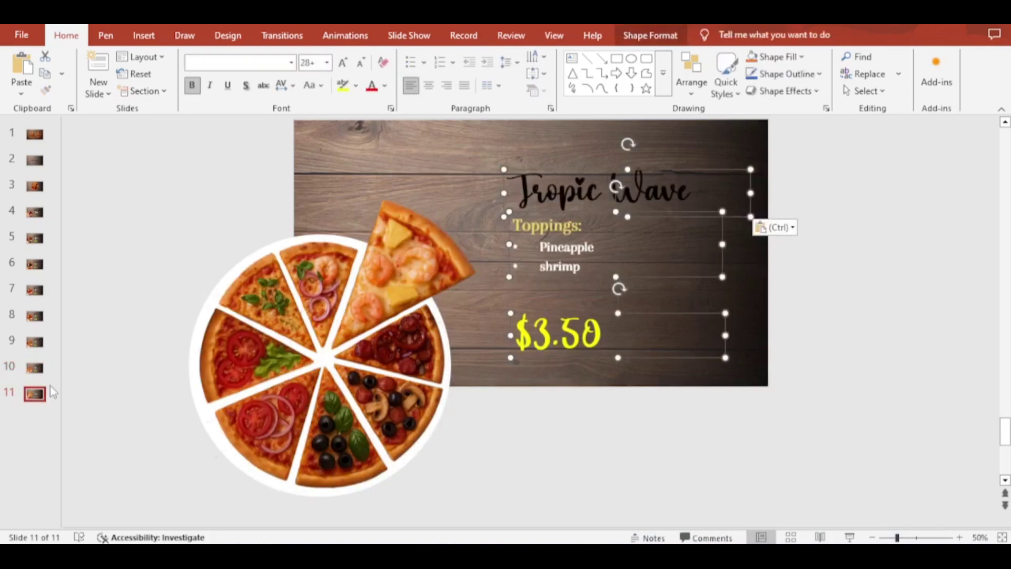
left_click(870, 319)
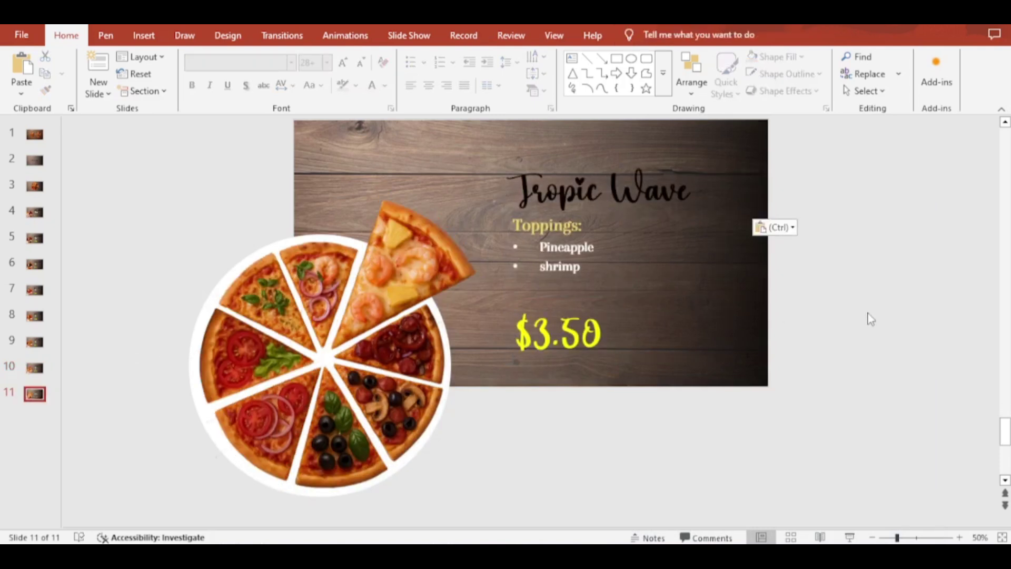
Ungroup the pizzas on slides 11, 10 and 9 (Basil Breeze) into separate slices
left_click(395, 413)
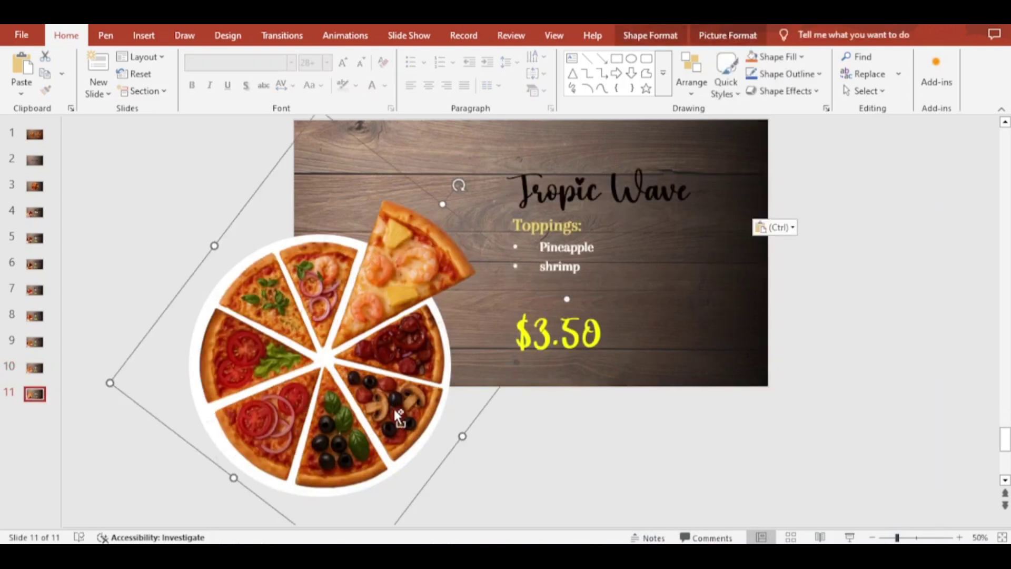
key("ctrl+shift+g")
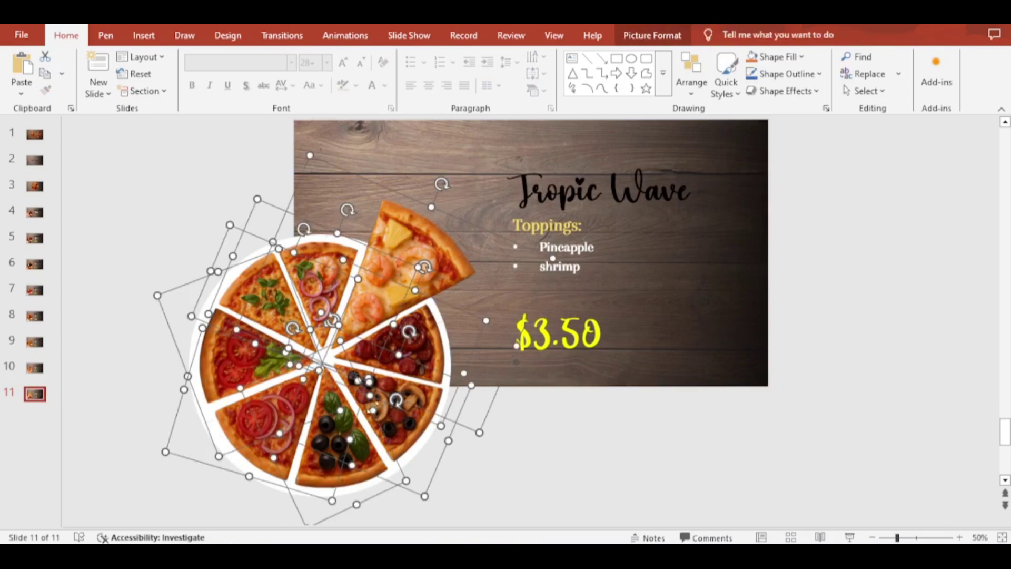
left_click(34, 367)
left_click(362, 388)
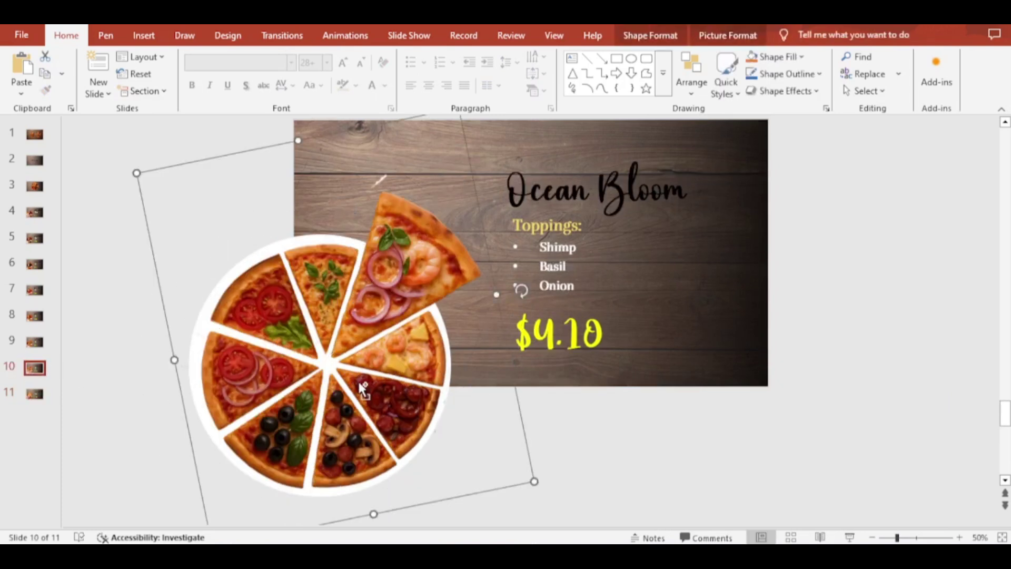
key("ctrl+shift+g")
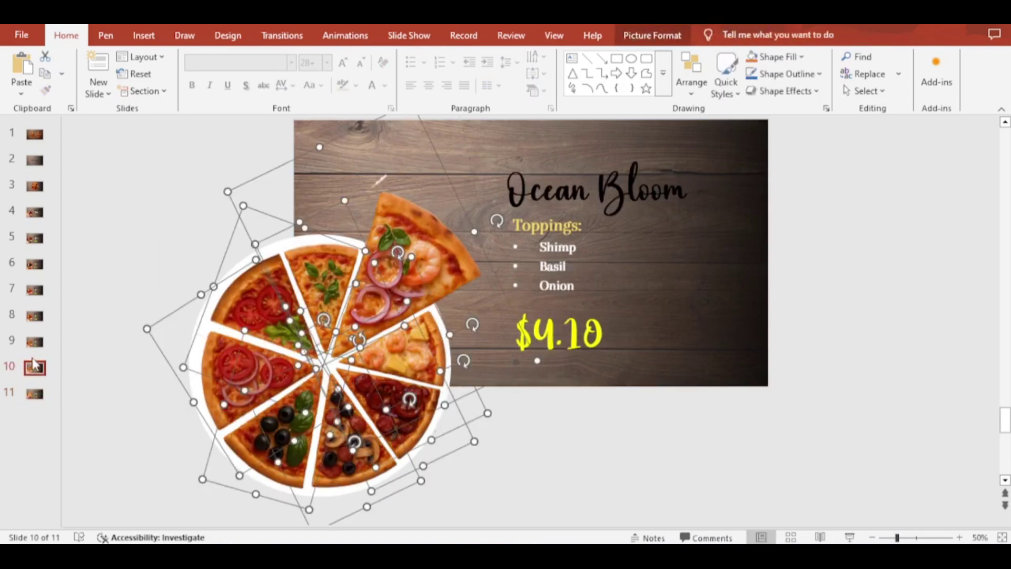
left_click(34, 342)
left_click(381, 384)
key("ctrl+shift+g")
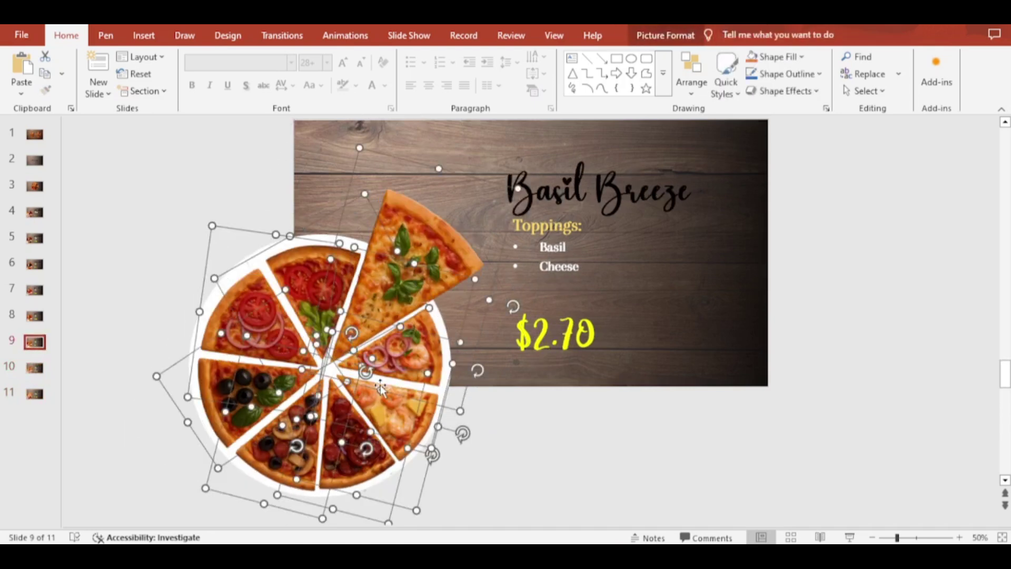
Ungroup the Garden Crunch, Zesty Tango and Mediterranean pizzas into separate slices
left_click(34, 316)
left_click(406, 508)
key("ctrl+shift+g")
left_click(35, 290)
left_click(308, 363)
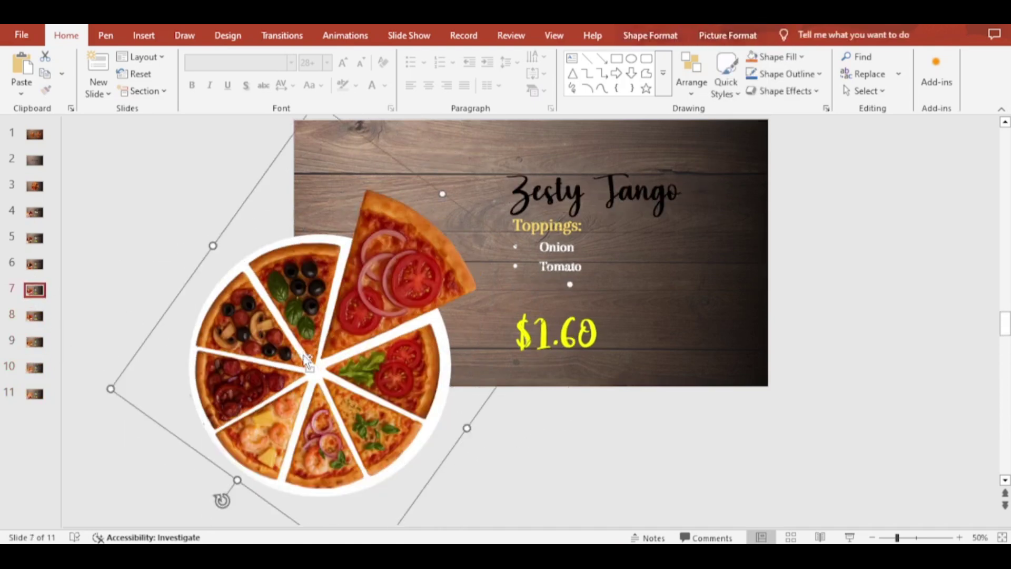
key("ctrl+shift+g")
left_click(35, 263)
left_click(311, 361)
key("ctrl+shift+g")
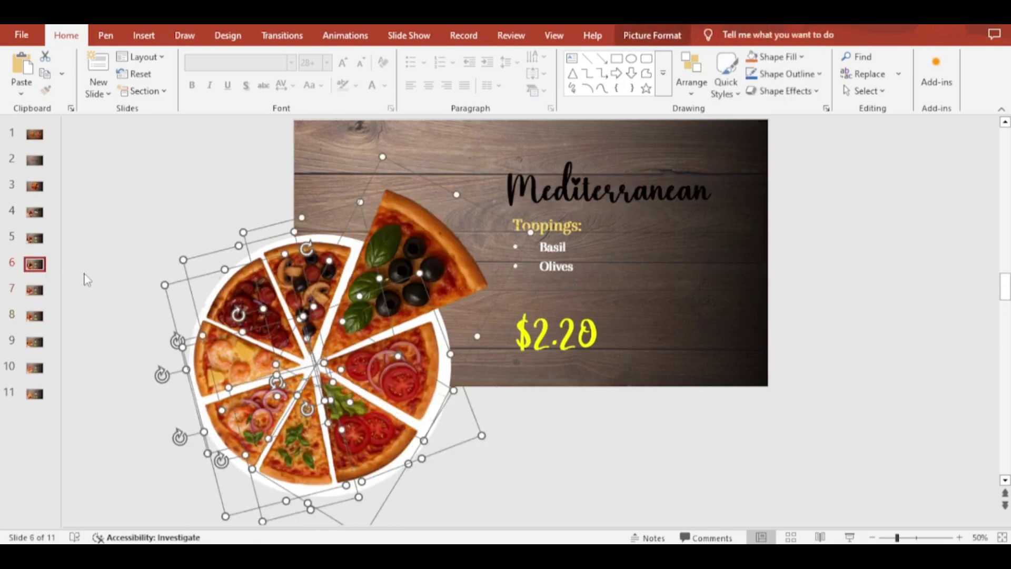
Ungroup the Rustic Delight, Smoky Inferno and slide 3 pizzas into separate slices
left_click(34, 237)
left_click(272, 374)
key("ctrl+shift+g")
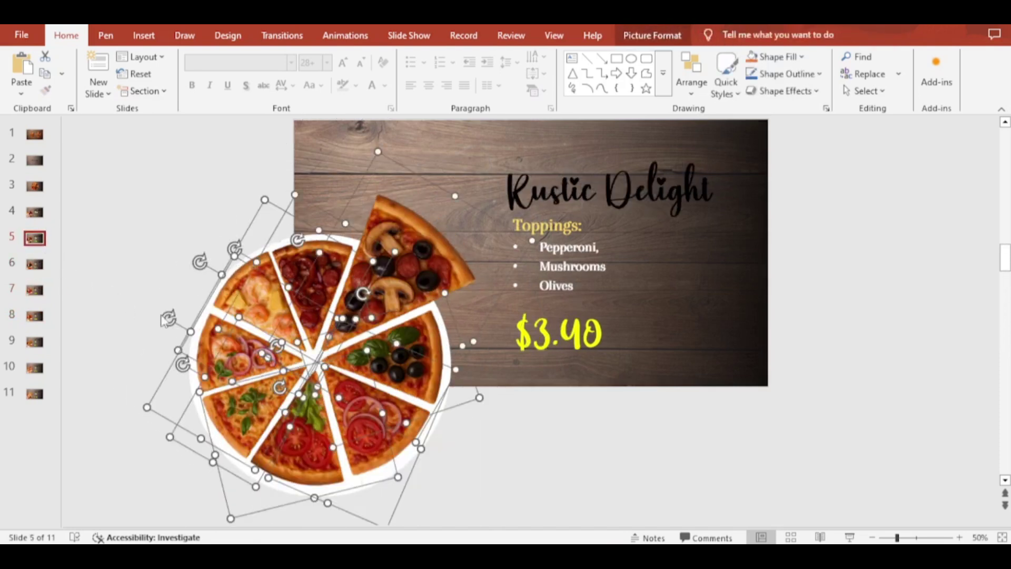
left_click(34, 212)
left_click(258, 334)
key("ctrl+shift+g")
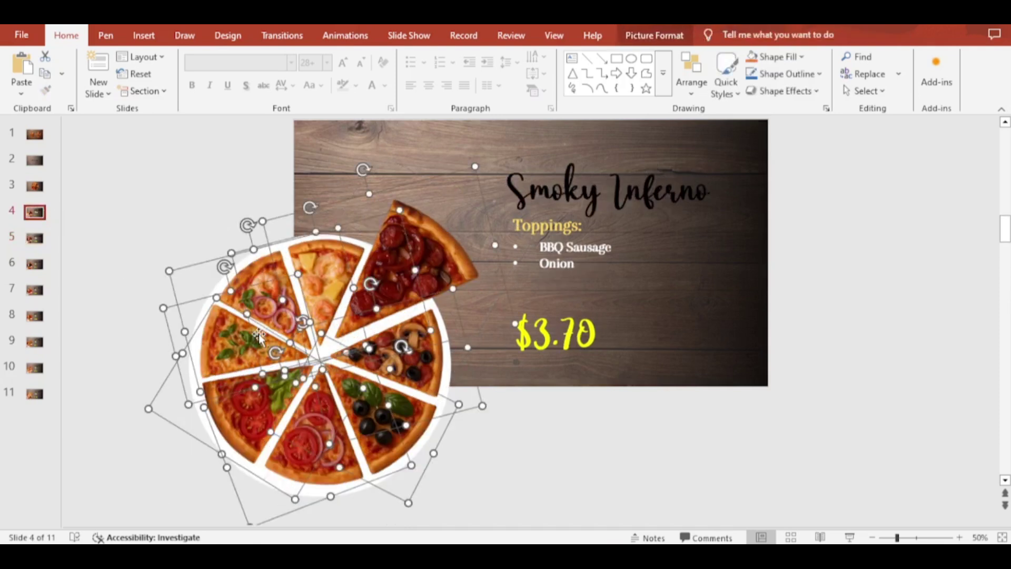
left_click(35, 186)
left_click(543, 272)
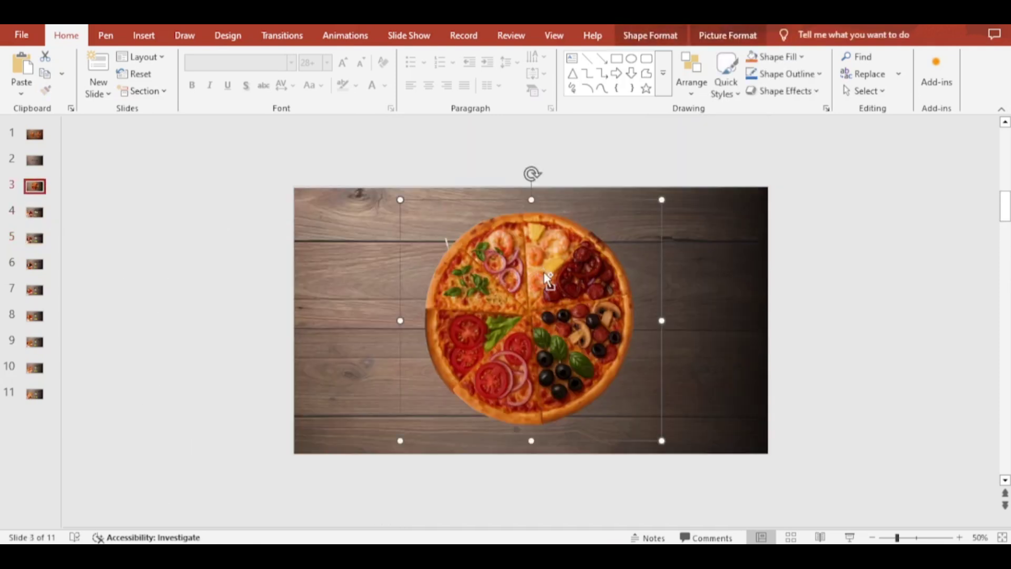
key("ctrl+shift+g")
Give the slide 2 Pizza! title a Fly In entrance from the left
left_click(35, 160)
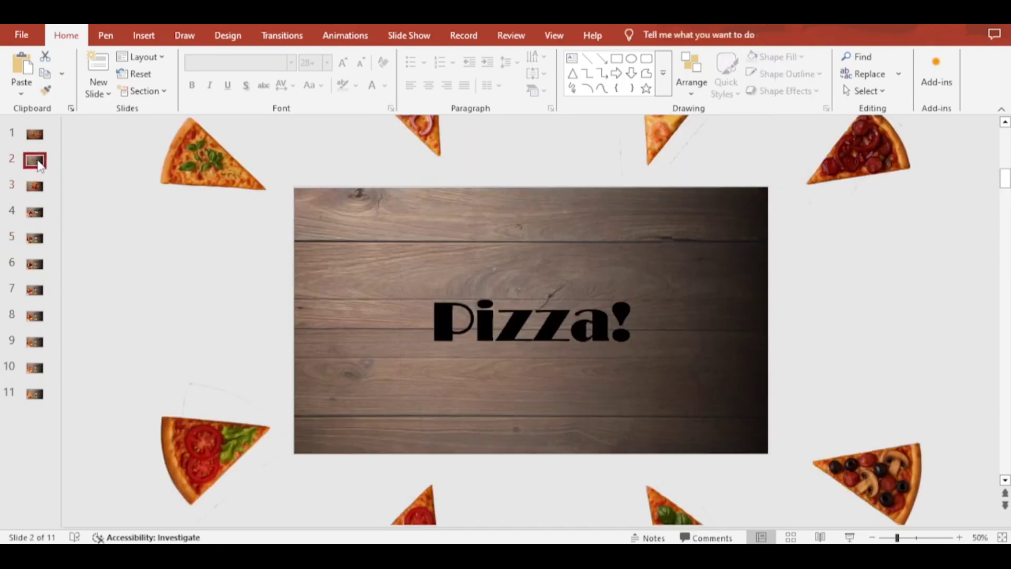
left_click(660, 326)
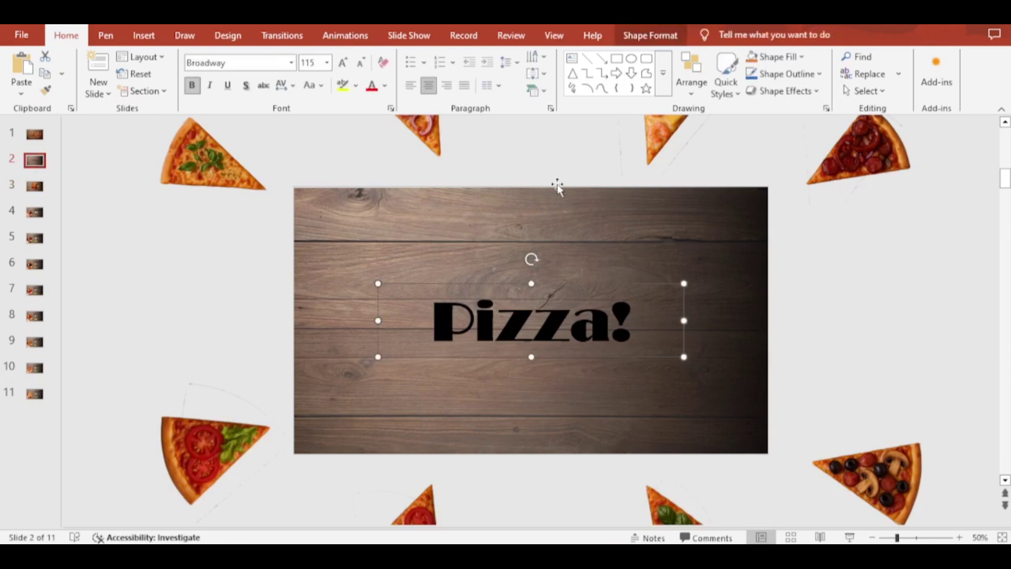
left_click(342, 35)
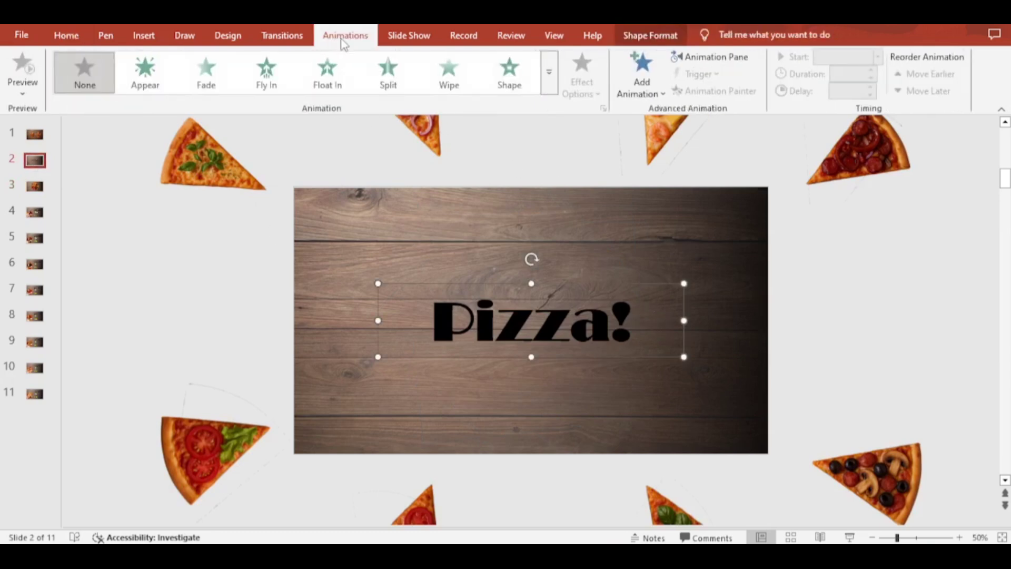
left_click(283, 82)
left_click(580, 84)
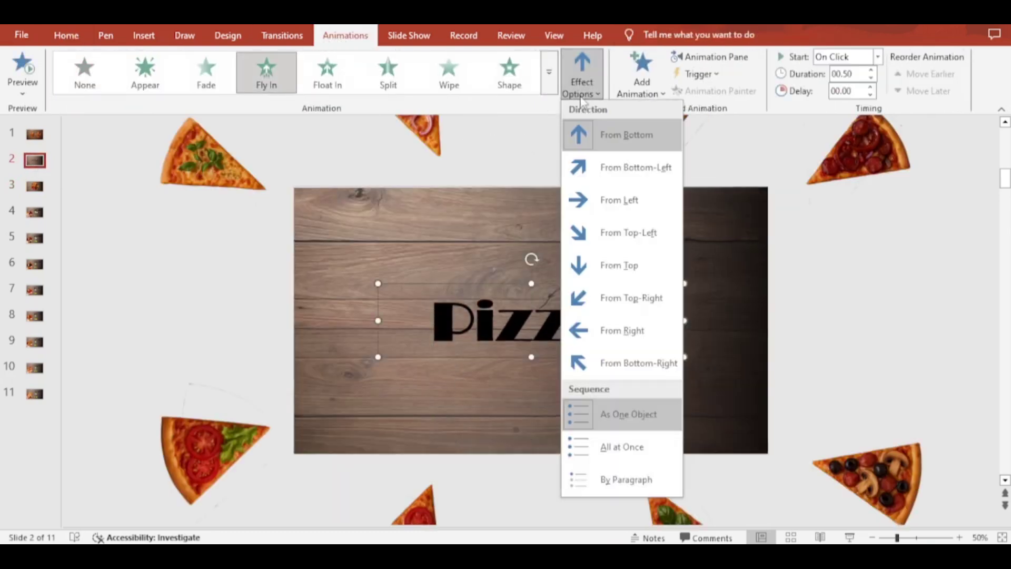
left_click(622, 199)
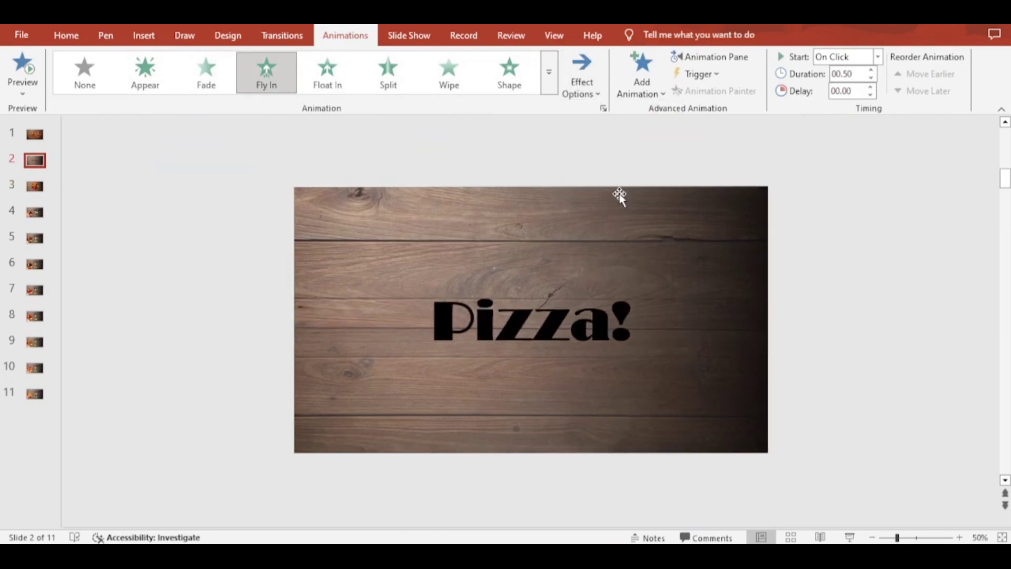
Set the title's Fly In effect to a 0.2 sec bounce end
left_click(684, 56)
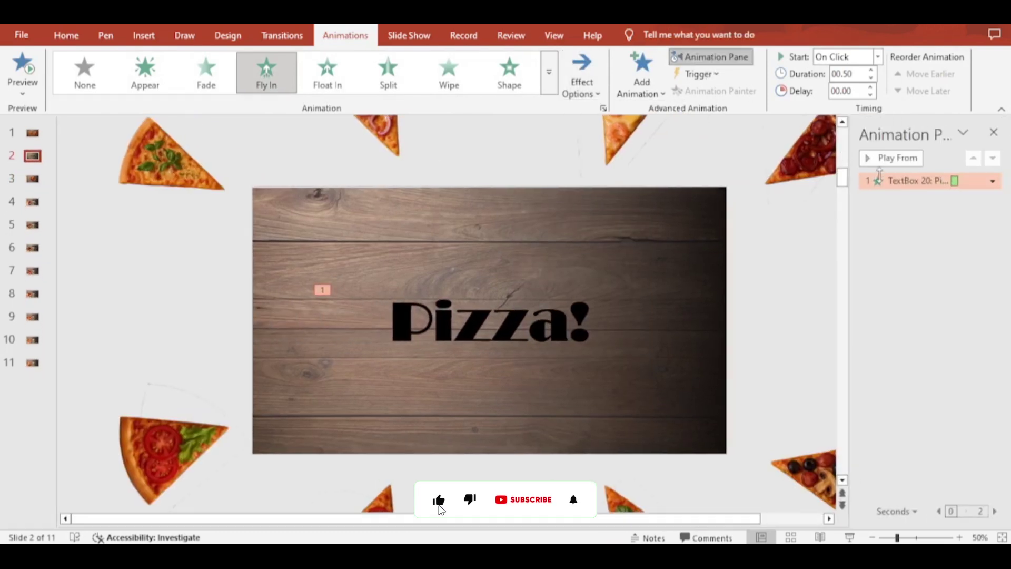
right_click(906, 180)
left_click(914, 248)
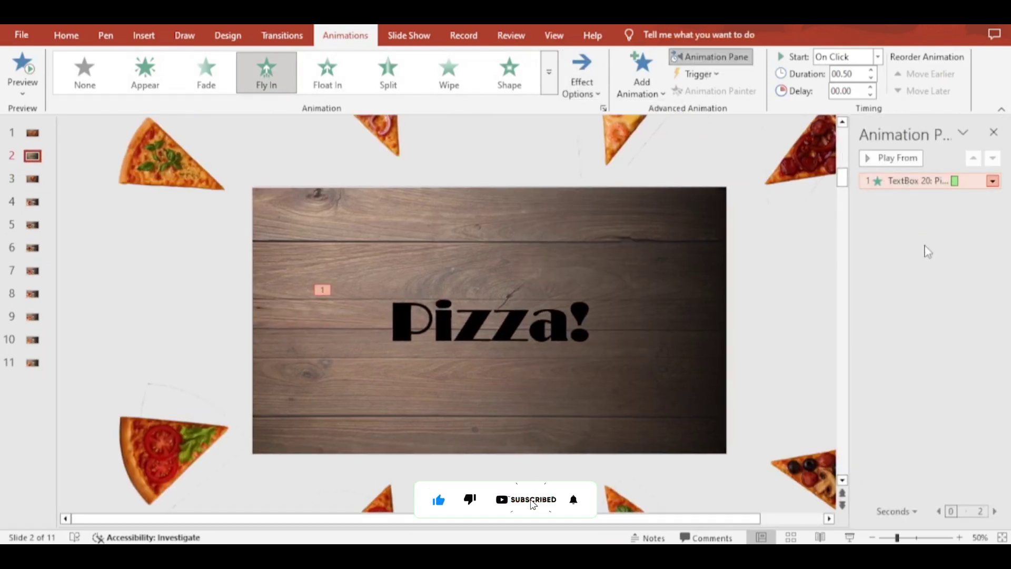
left_click(583, 264)
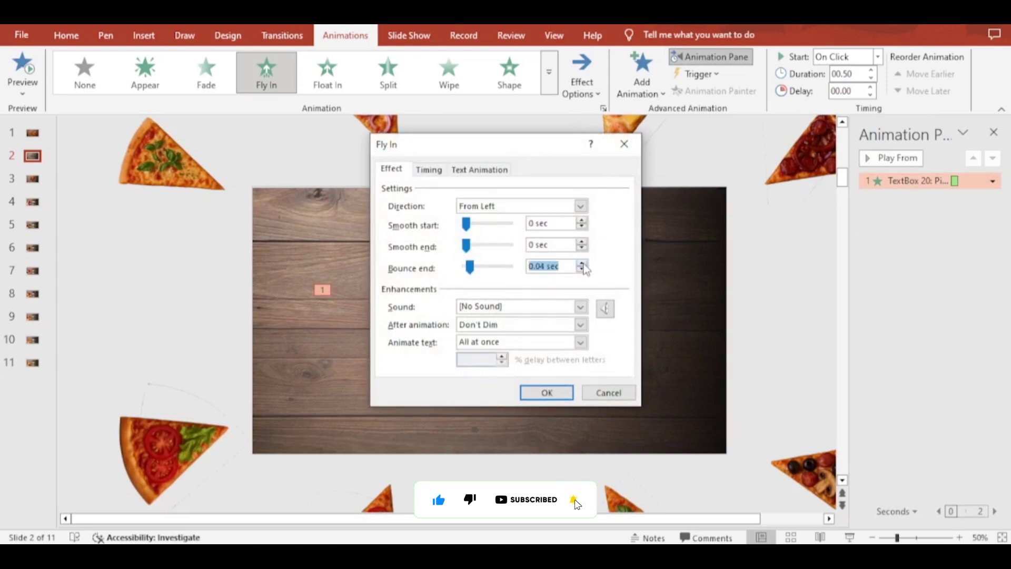
left_click(583, 264)
left_click(582, 264)
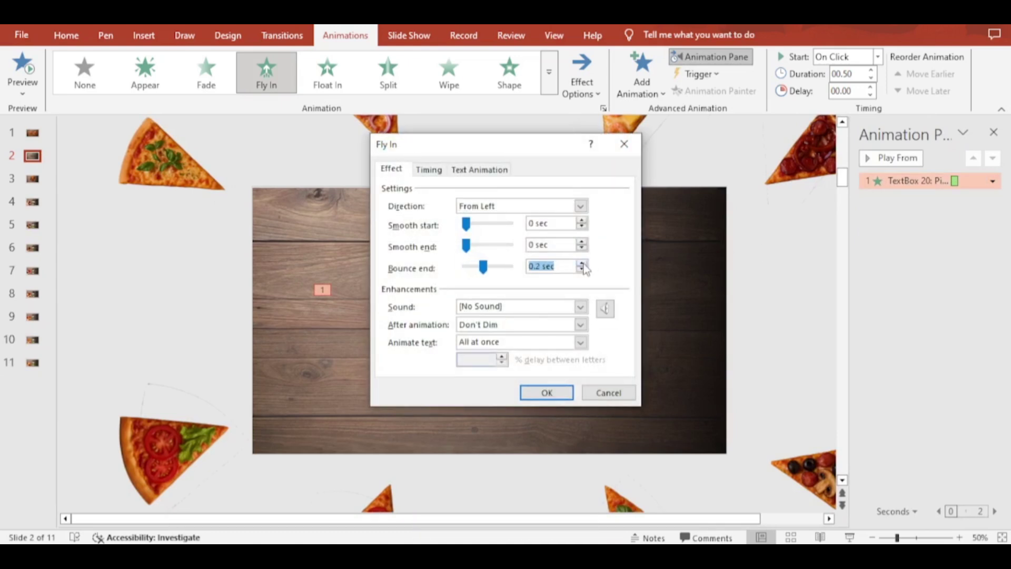
left_click(547, 393)
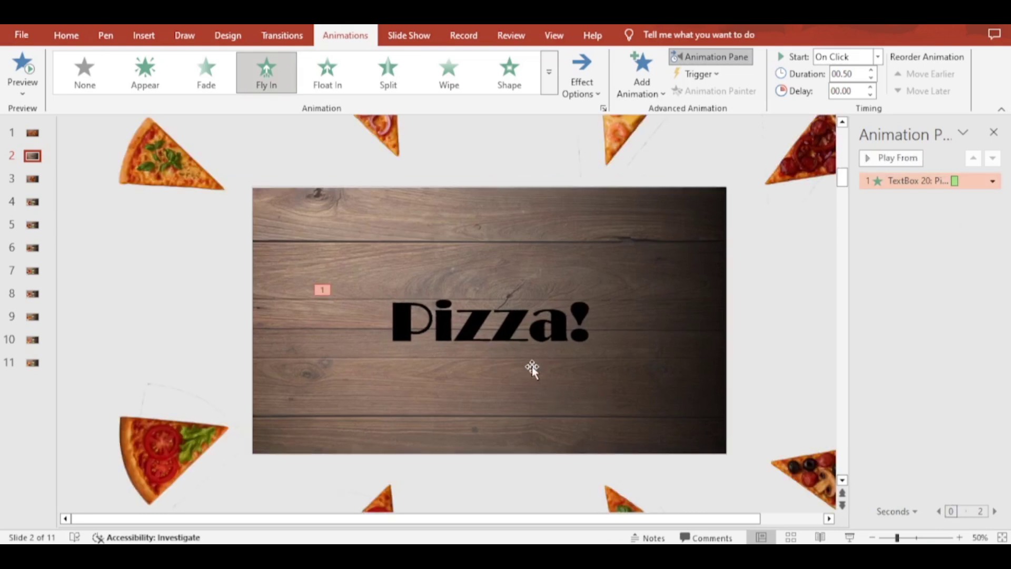
Select slides 3 through 11 in the thumbnail pane
left_click(33, 182)
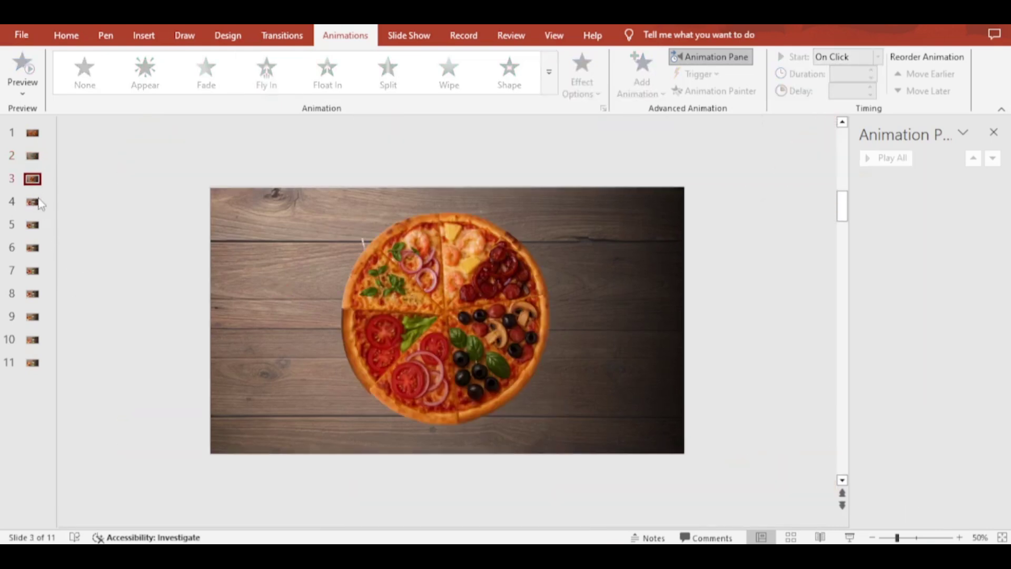
left_click(33, 202, "shift")
left_click(32, 226, "shift")
left_click(32, 248, "shift")
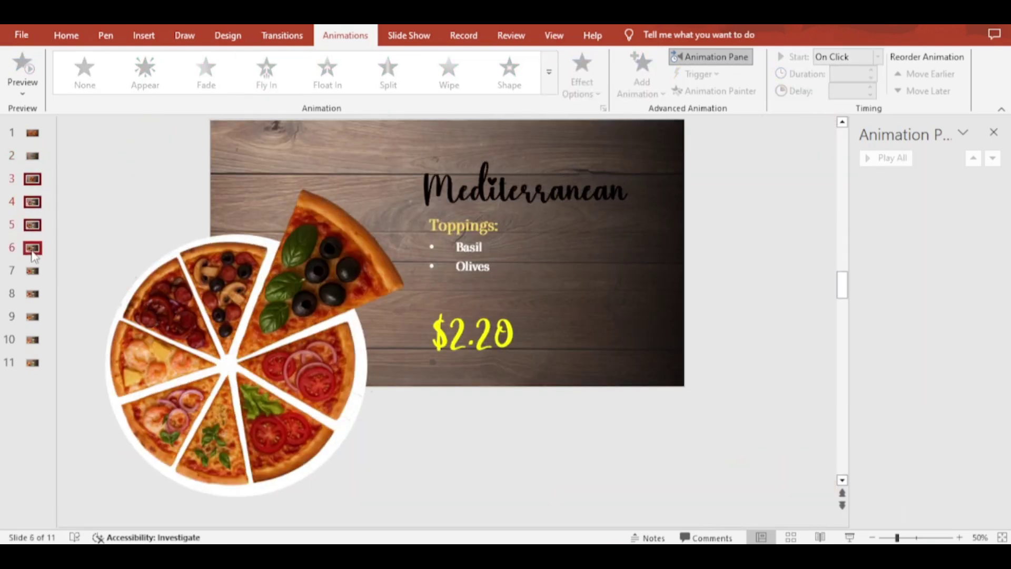
left_click(33, 271, "shift")
left_click(33, 294, "shift")
left_click(33, 316, "shift")
left_click(33, 339, "shift")
left_click(32, 363, "shift")
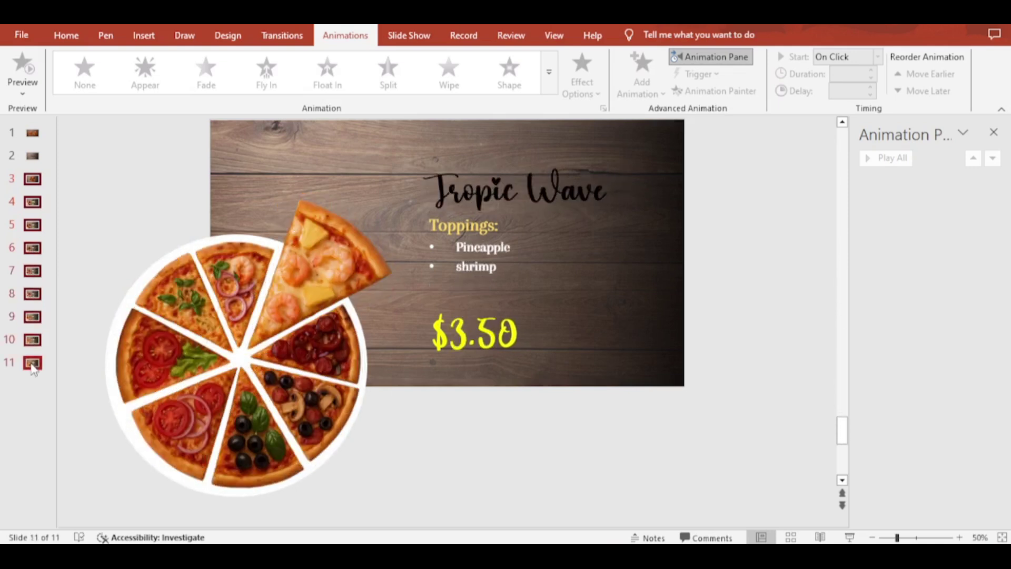
Apply a Morph transition with 1.50 s duration and close the Animation Pane
left_click(283, 36)
left_click(163, 89)
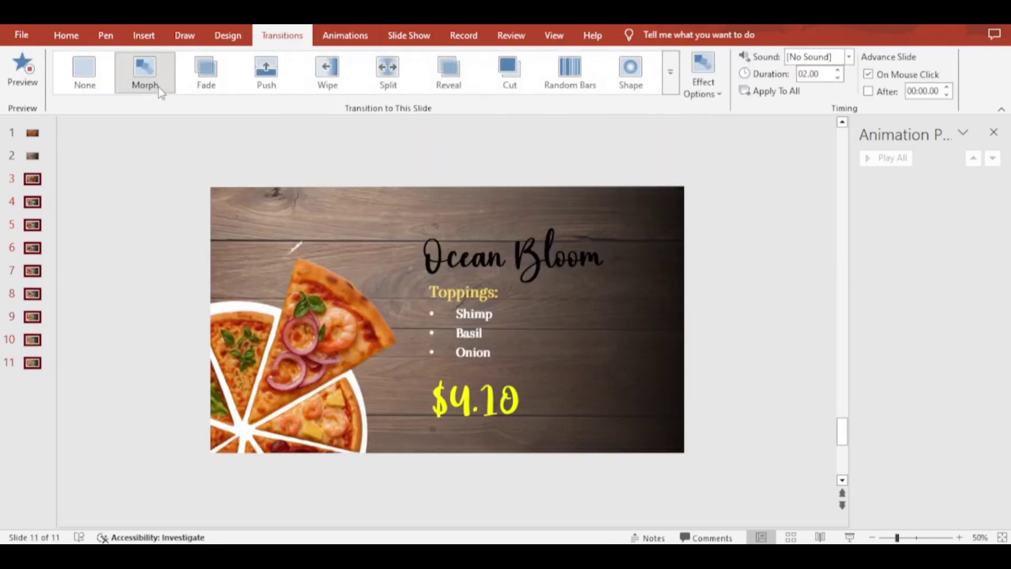
left_click(838, 78)
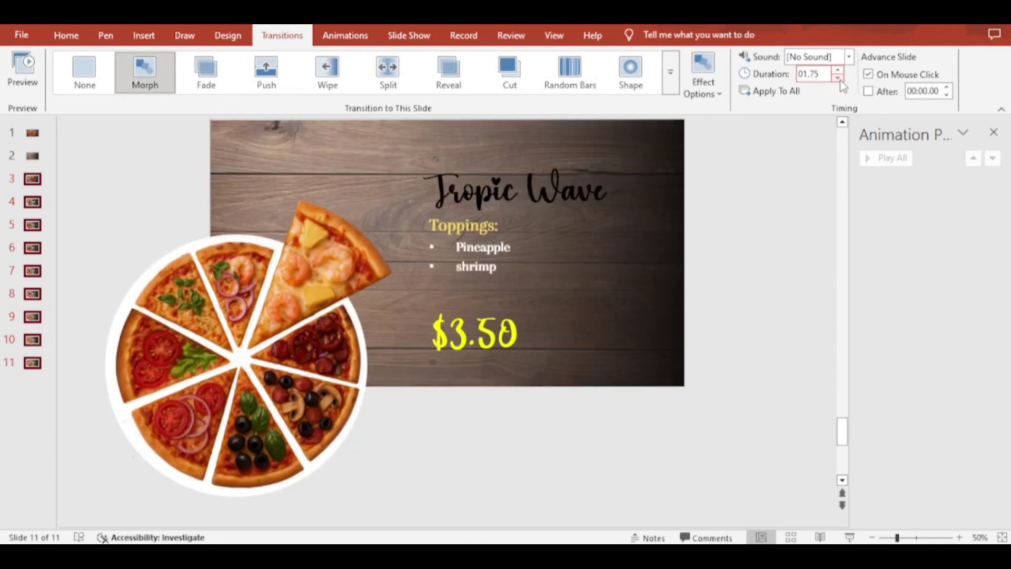
left_click(994, 132)
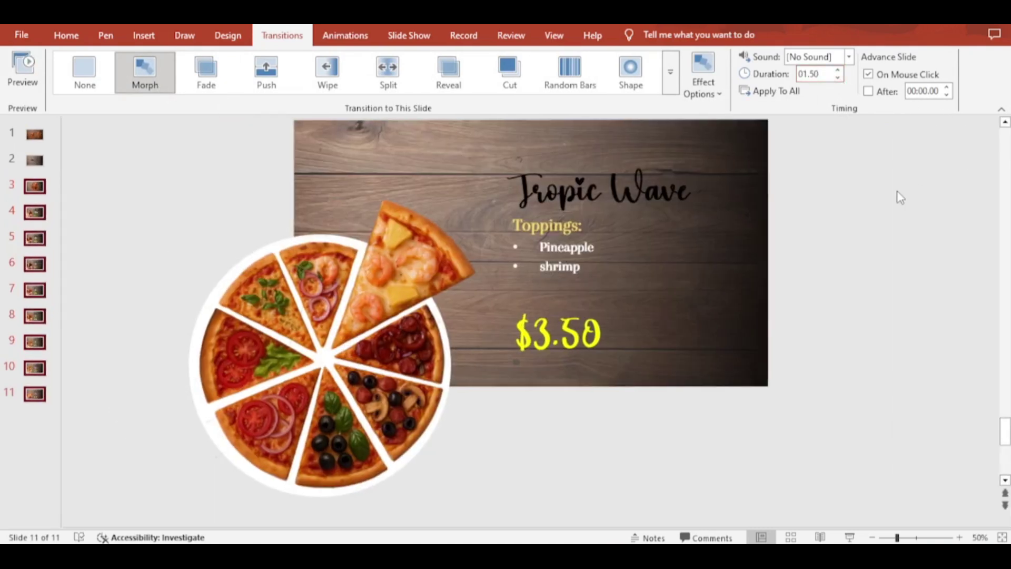
Return to the Home tab on slide 2 and zoom out to 40% to show the slices
left_click(64, 37)
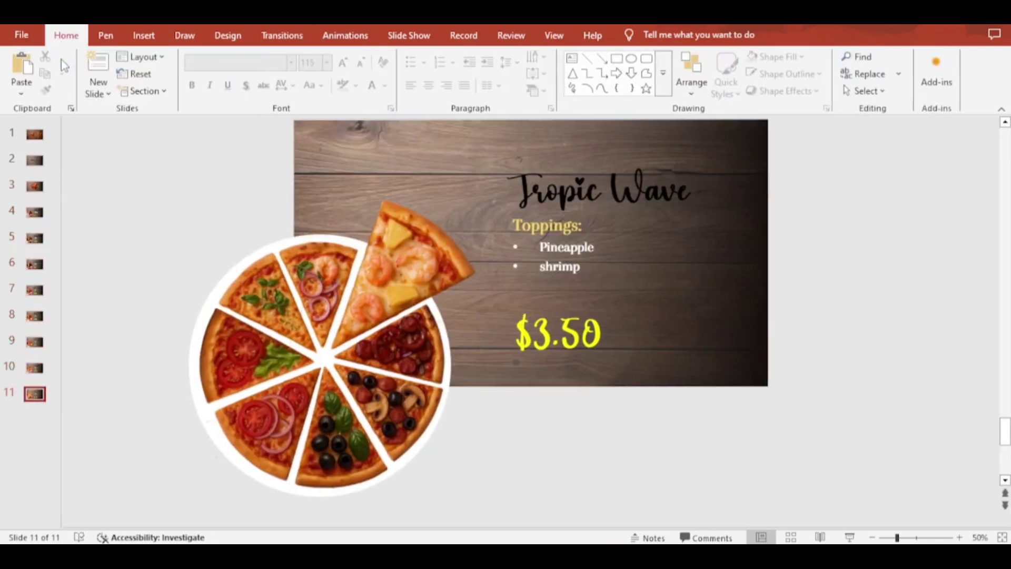
left_click(36, 163)
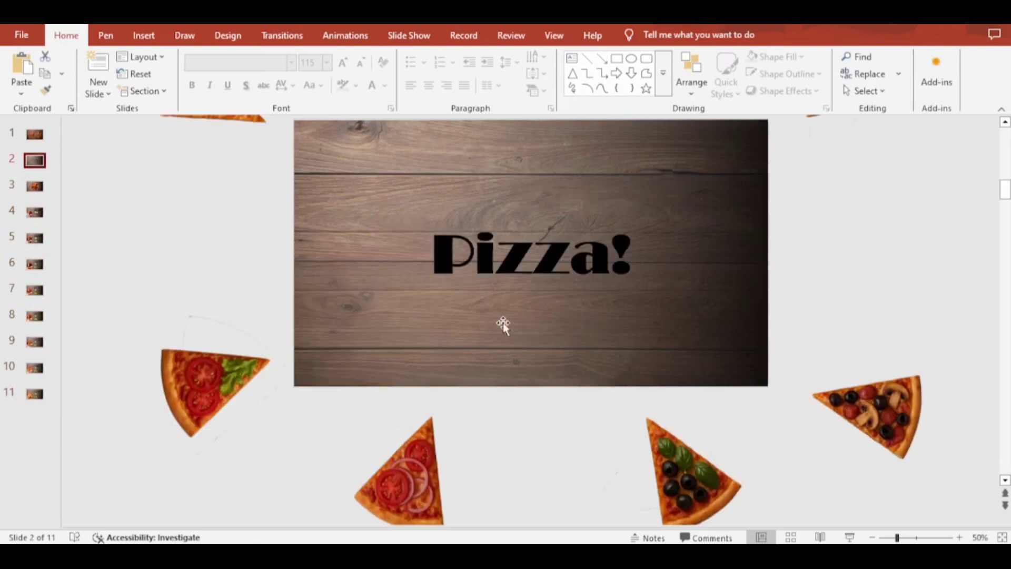
left_click(872, 537)
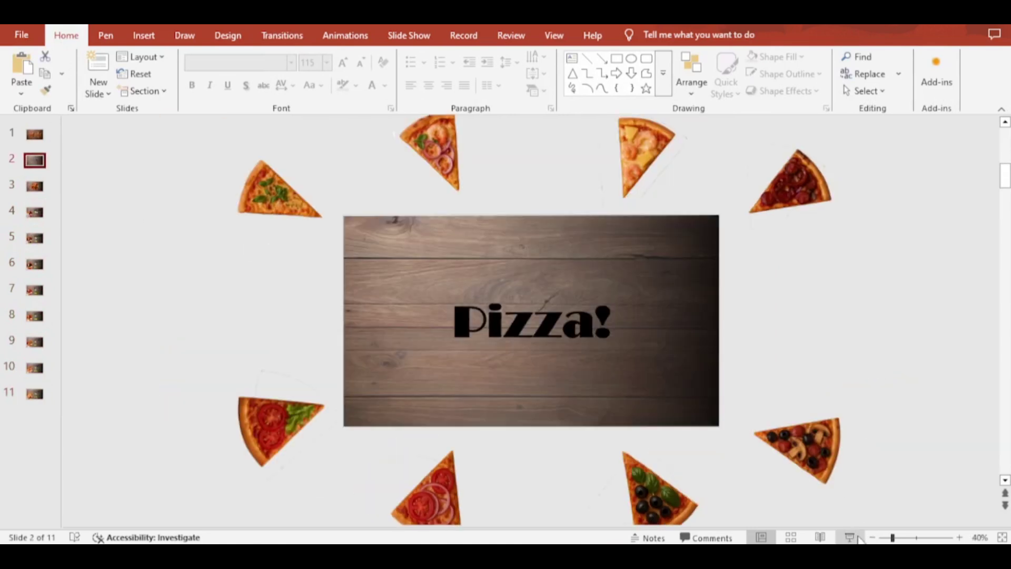